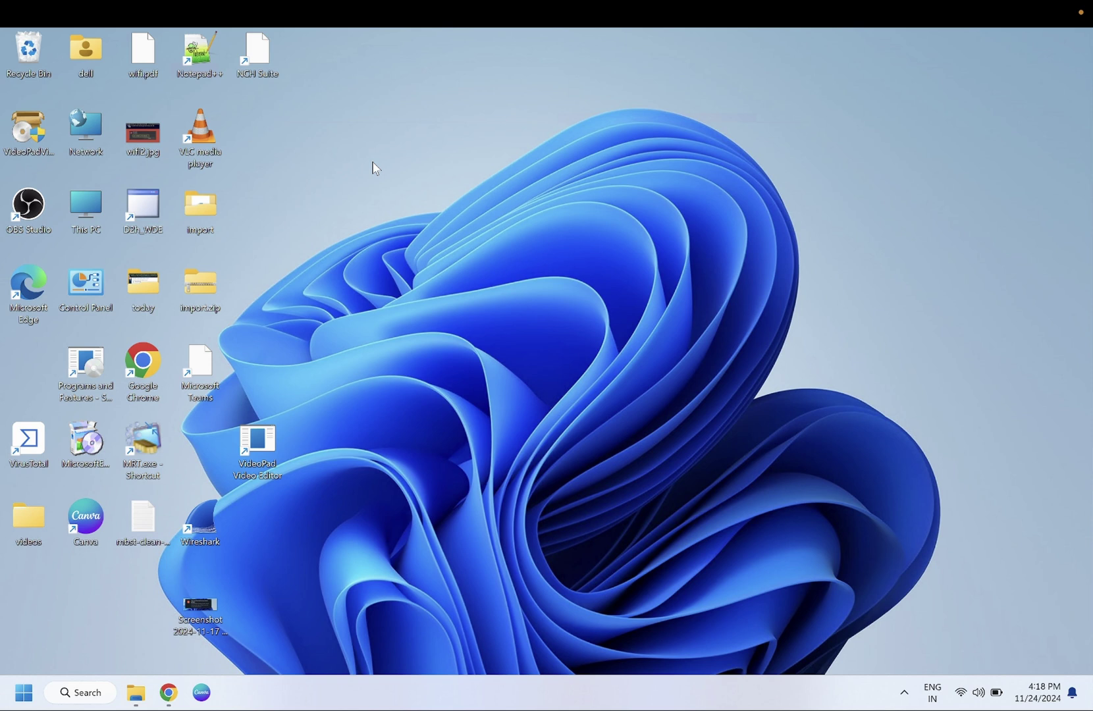
- Turn off Show desktop icons from the desktop's View menu so only the wallpaper shows
right_click(373, 166)
mouse_move(481, 177)
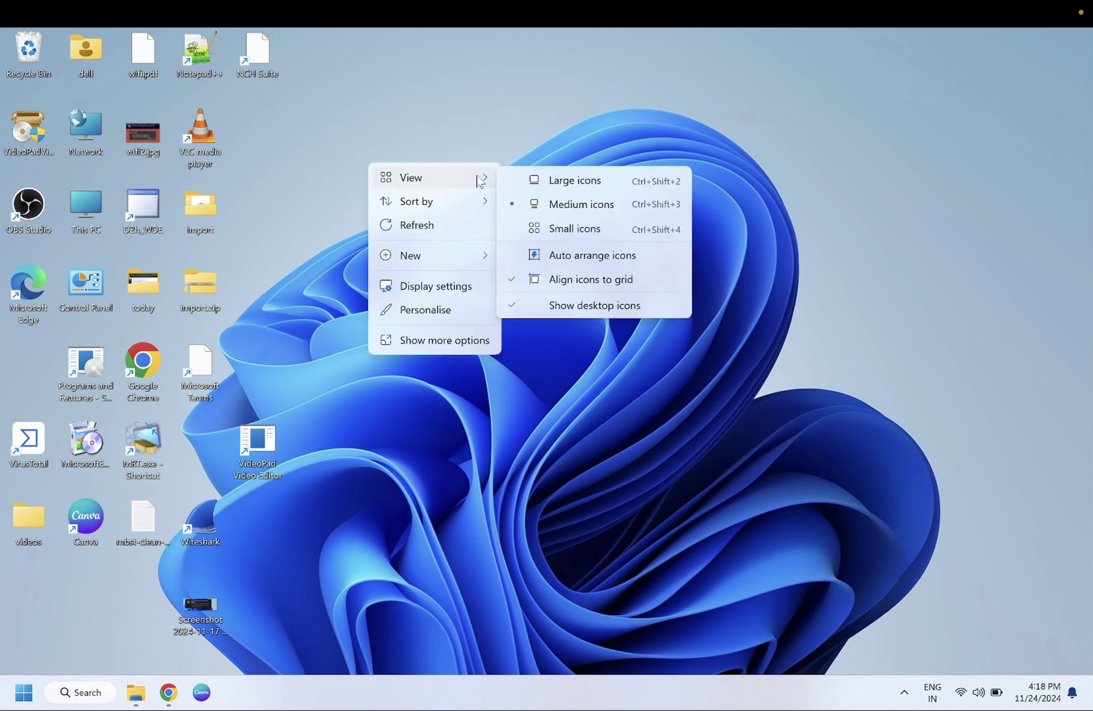
left_click(553, 306)
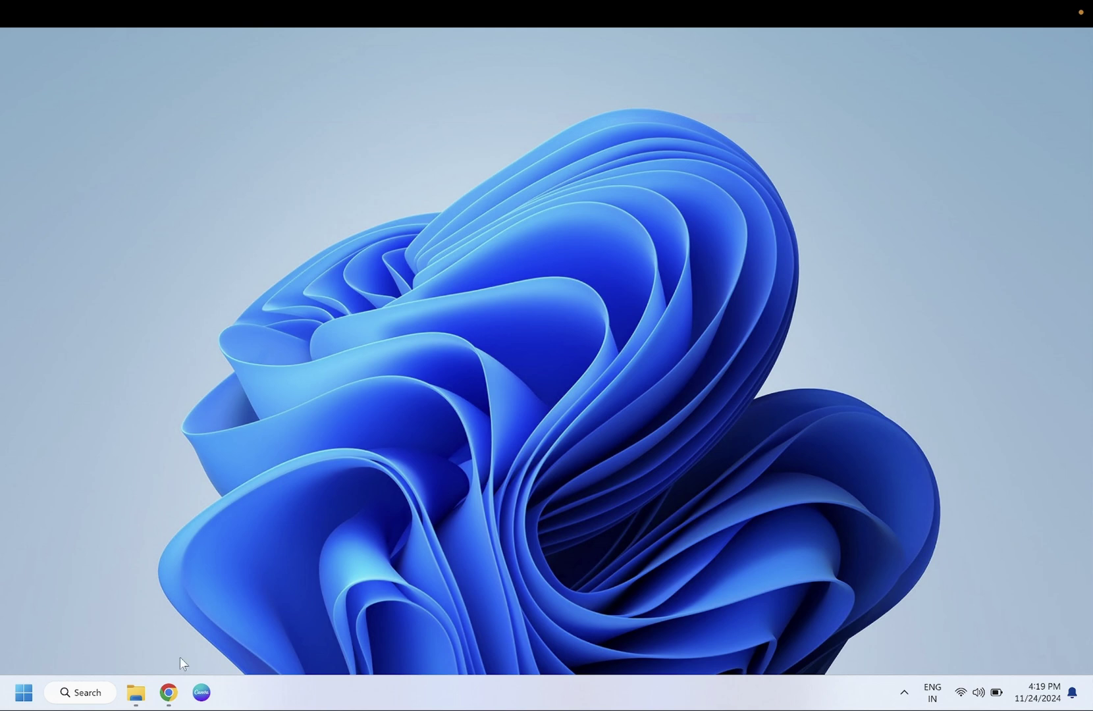
- Bring Chrome forward and reload the Windows 11 download page
left_click(169, 692)
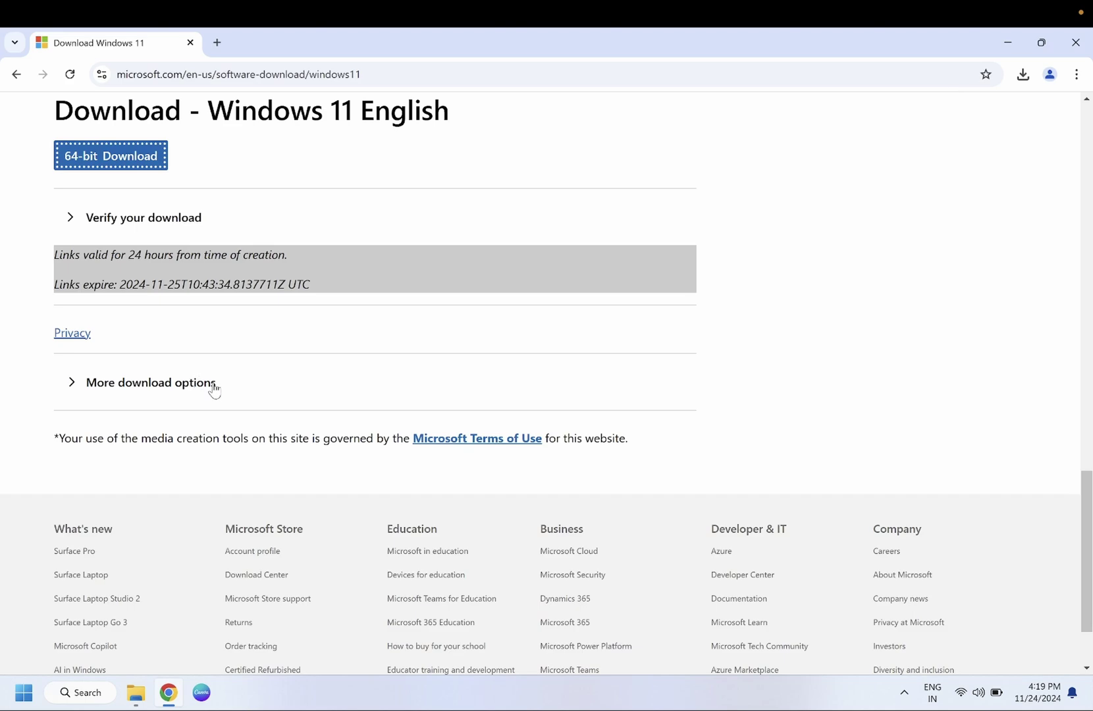
scroll(214, 390, "down", 2)
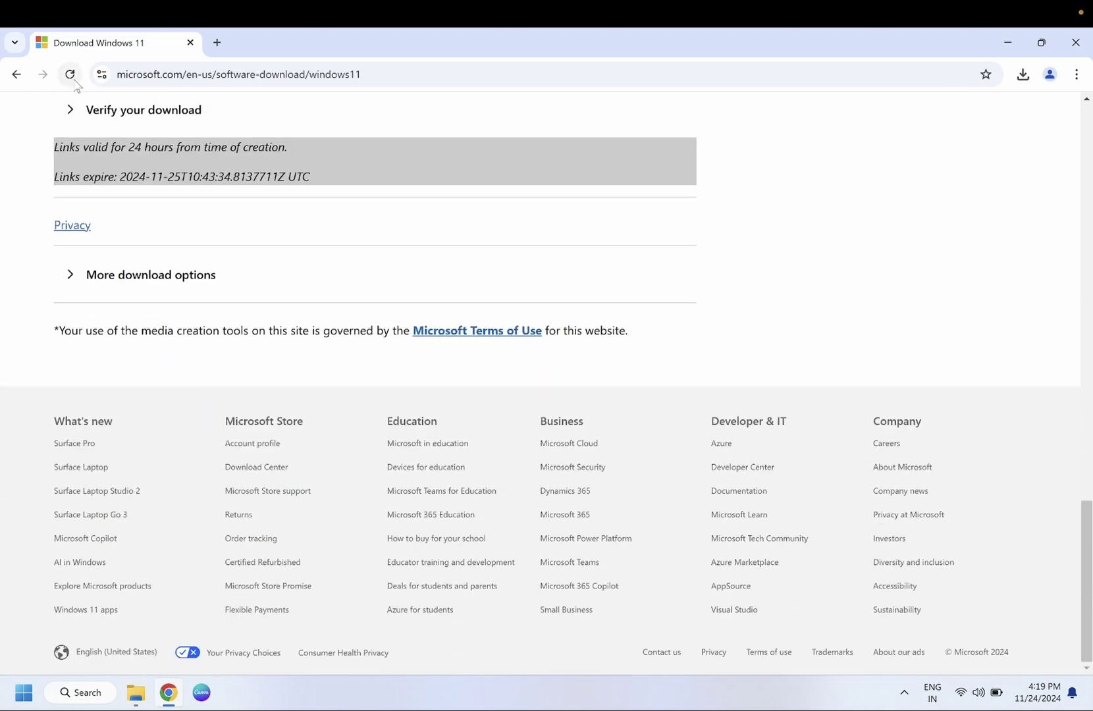
left_click(73, 79)
- In a new tab, search 'windows 10 iso' and open the Download Windows 10 Disc Image result
key("ctrl+t")
left_click(220, 77)
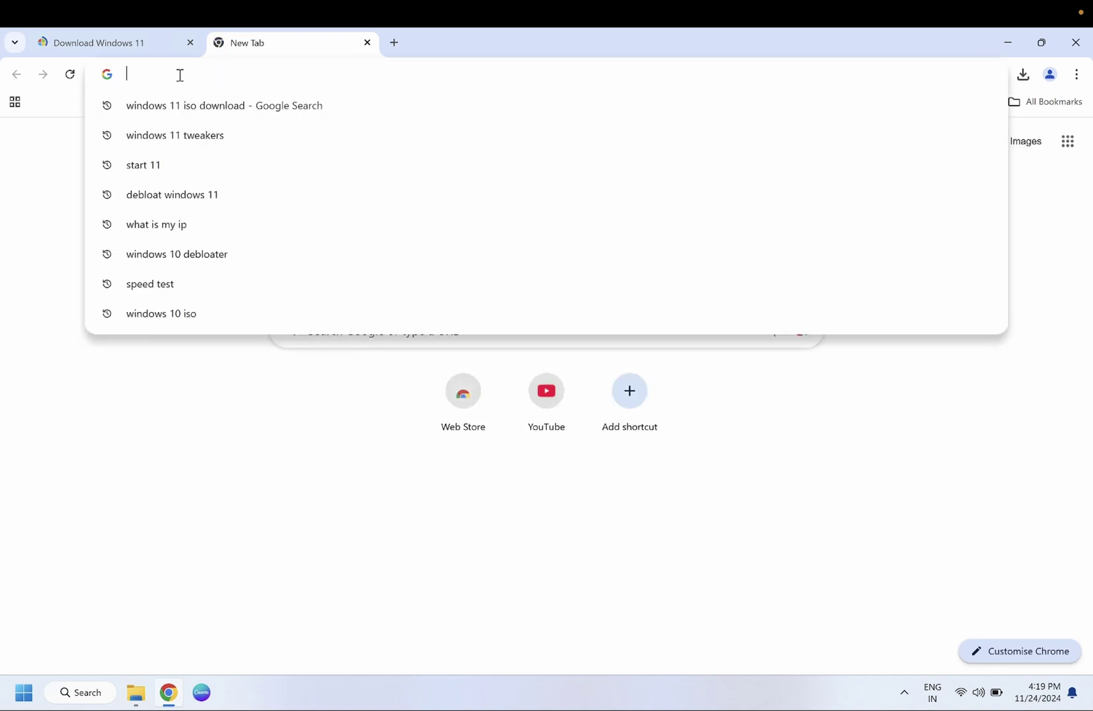
type("windows ")
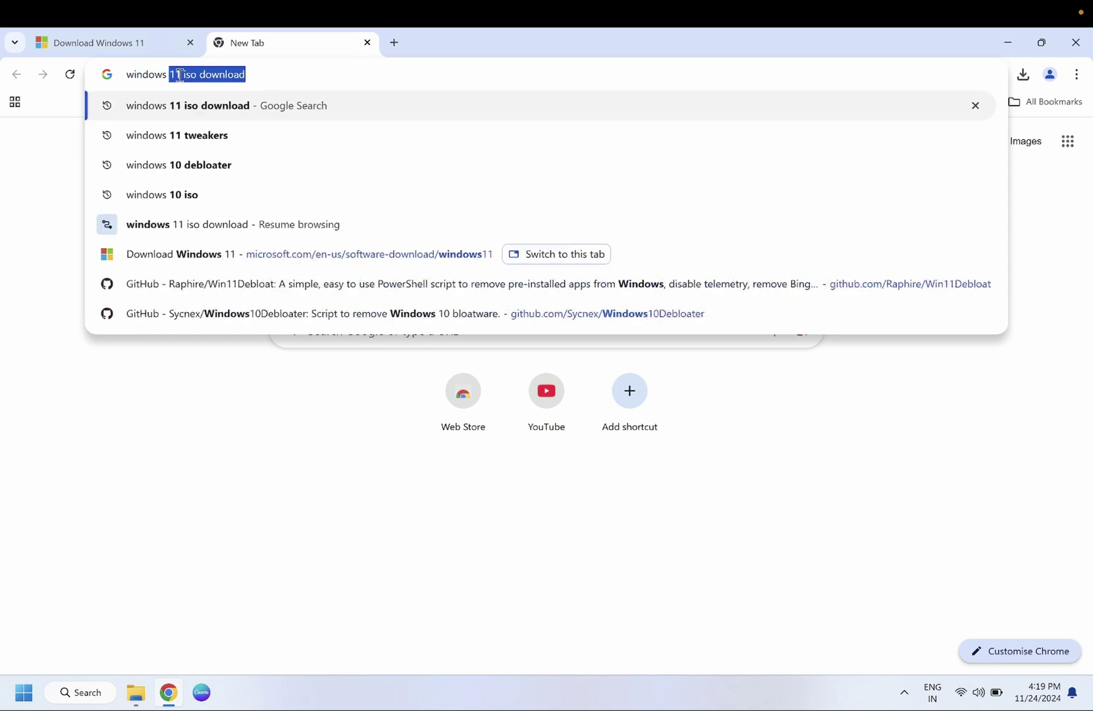
type("10 iso")
key("Return")
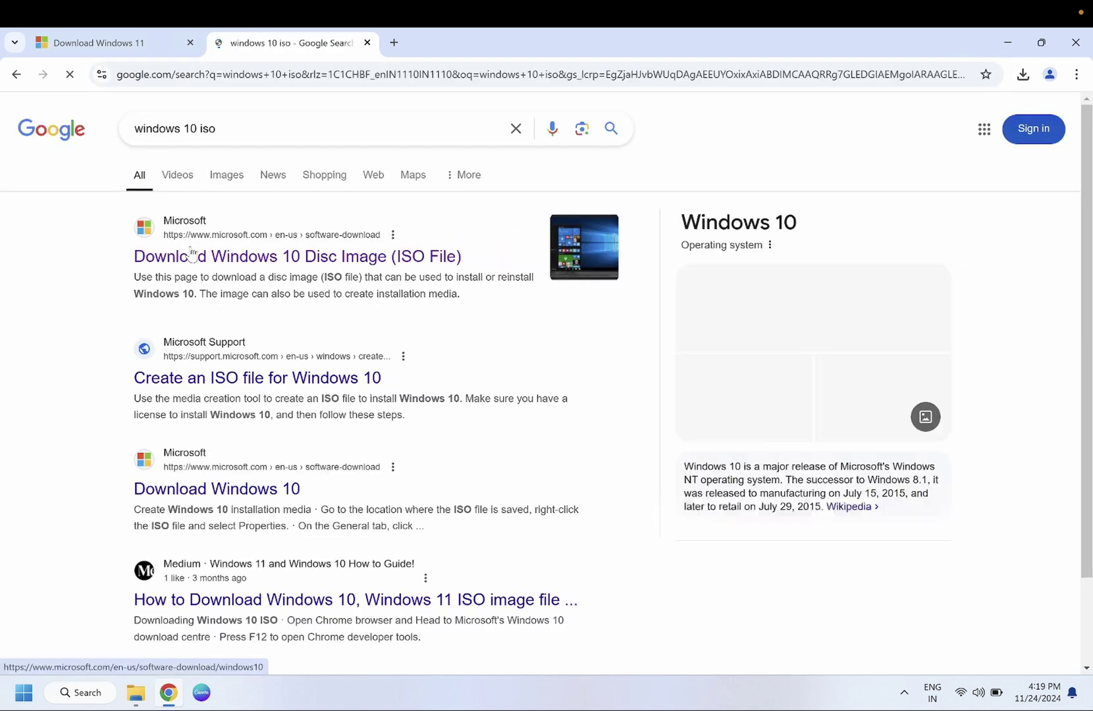
left_click(191, 255)
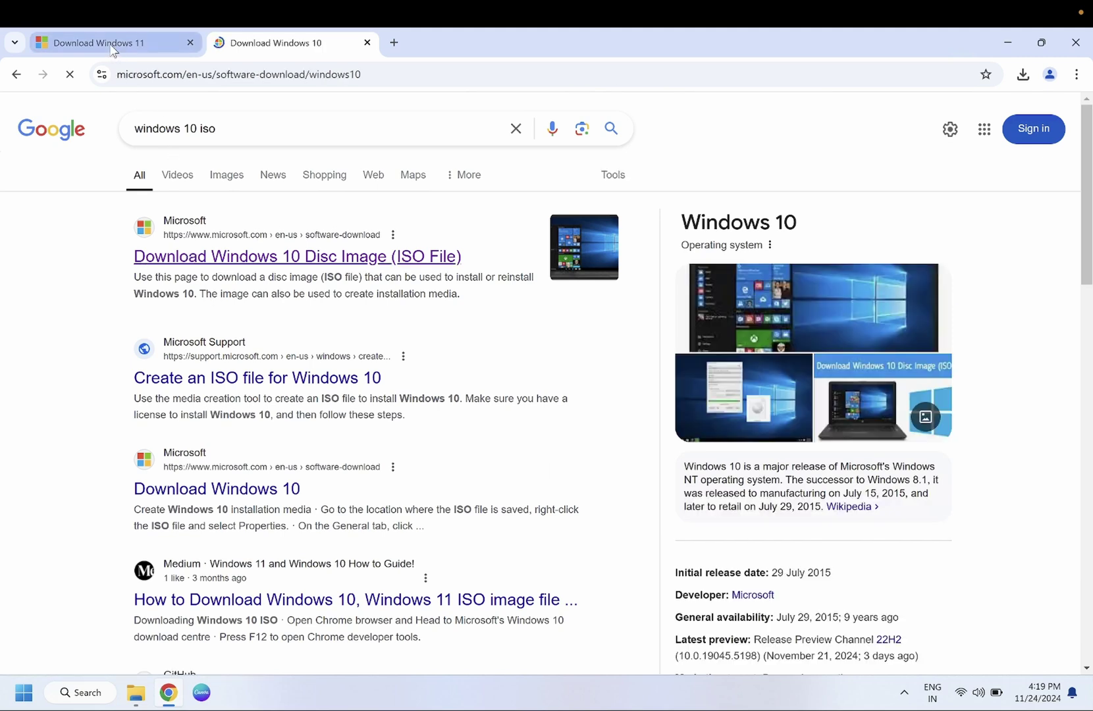
- On the Windows 11 page, select the multi-edition ISO for x64 and request its download
left_click(112, 47)
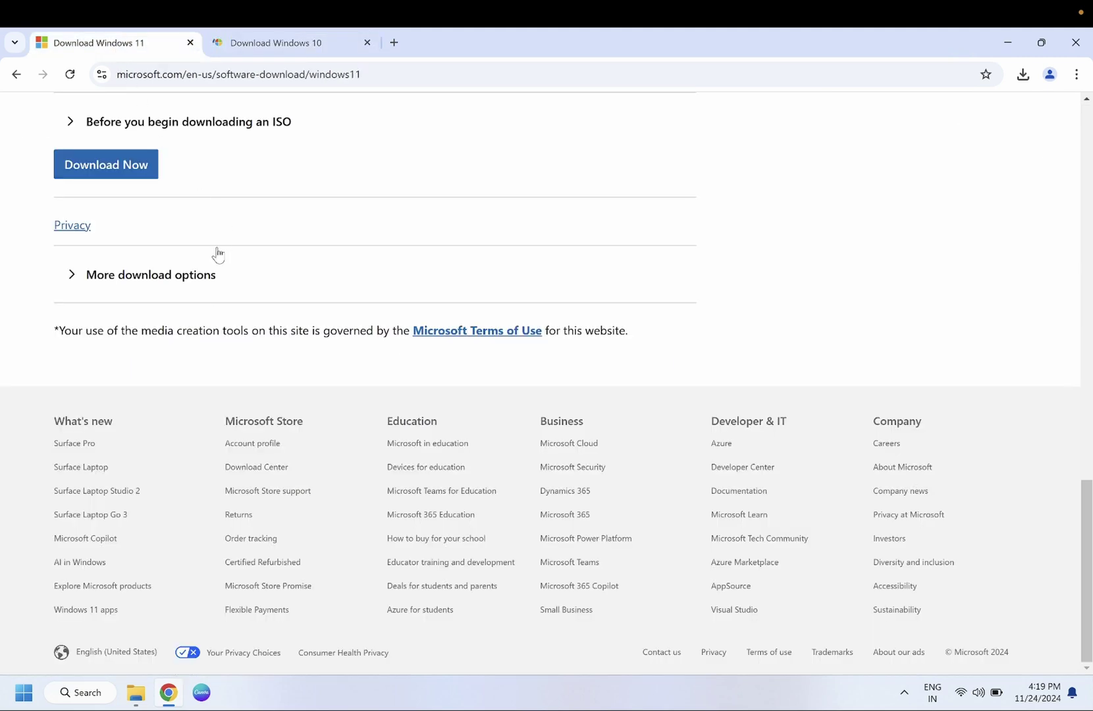
scroll(217, 350, "up", 4)
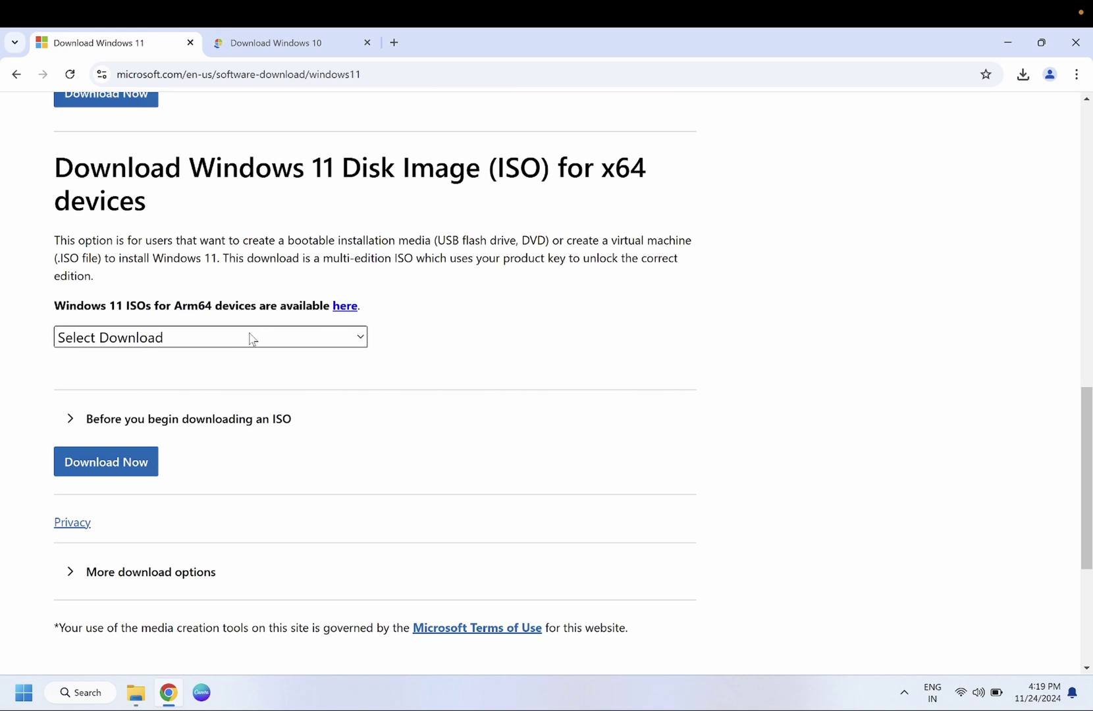
left_click(252, 338)
left_click(202, 385)
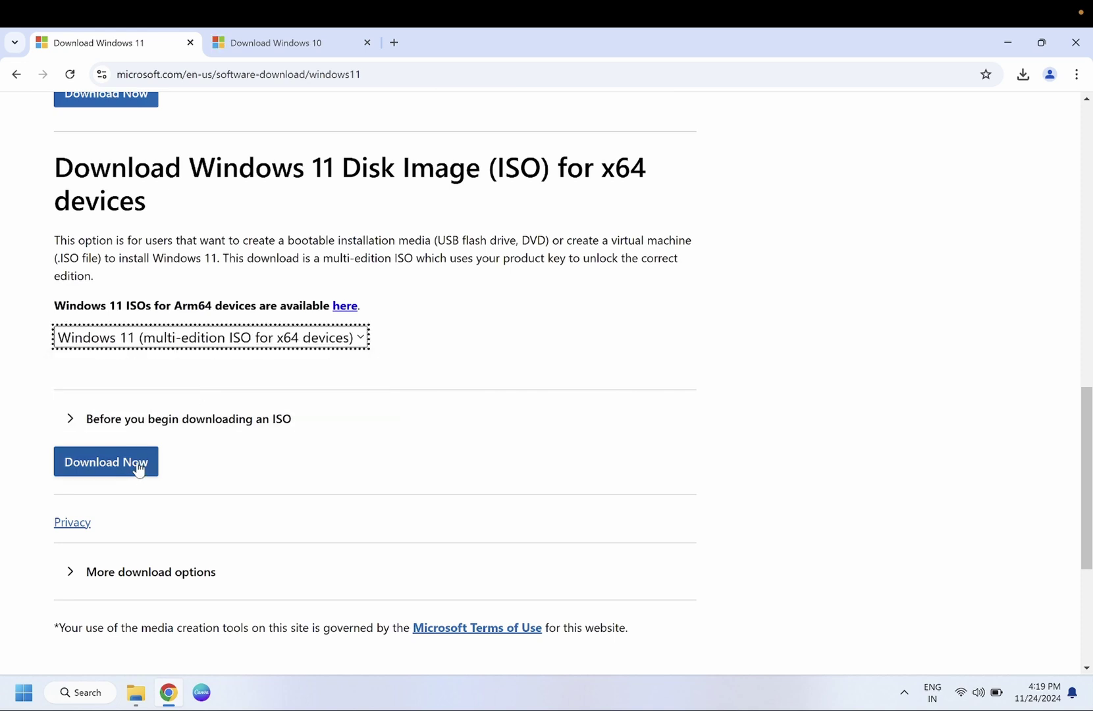
left_click(138, 468)
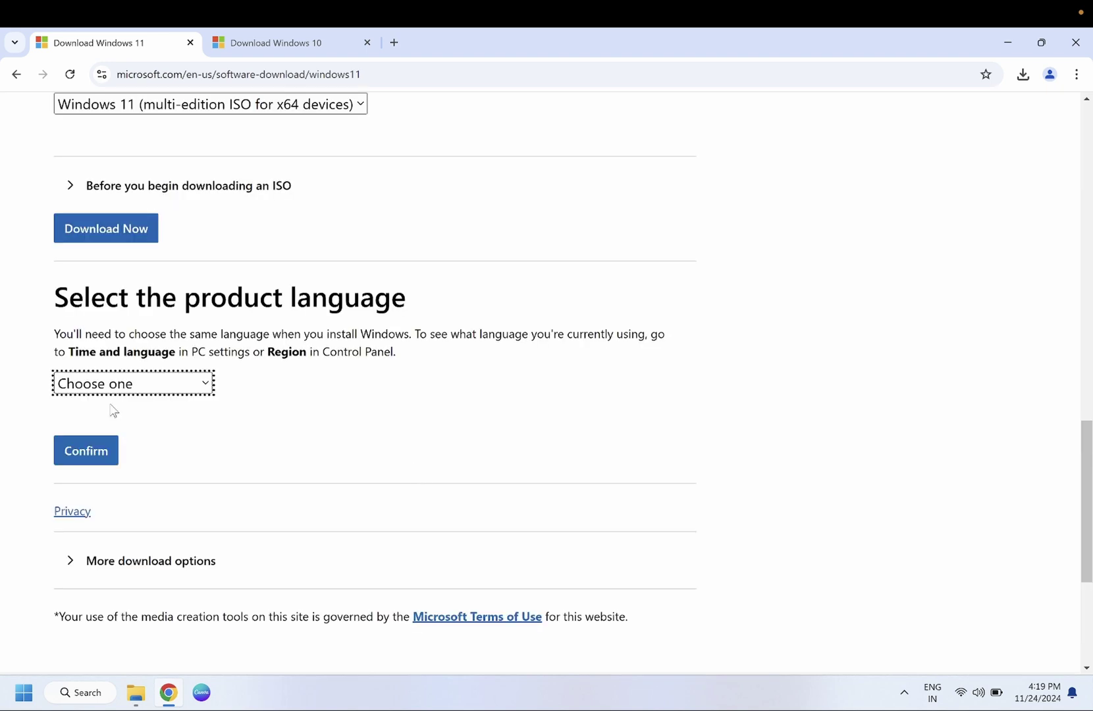
- Choose English (United States) as the product language and confirm
left_click(122, 391)
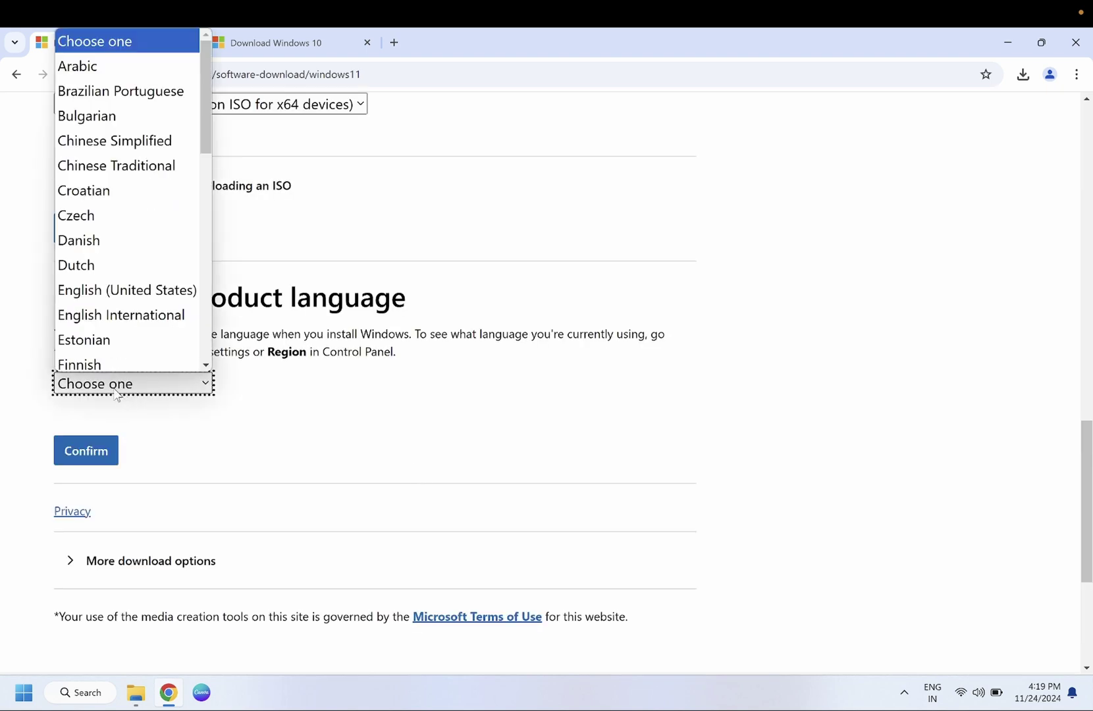
left_click(135, 292)
left_click(100, 454)
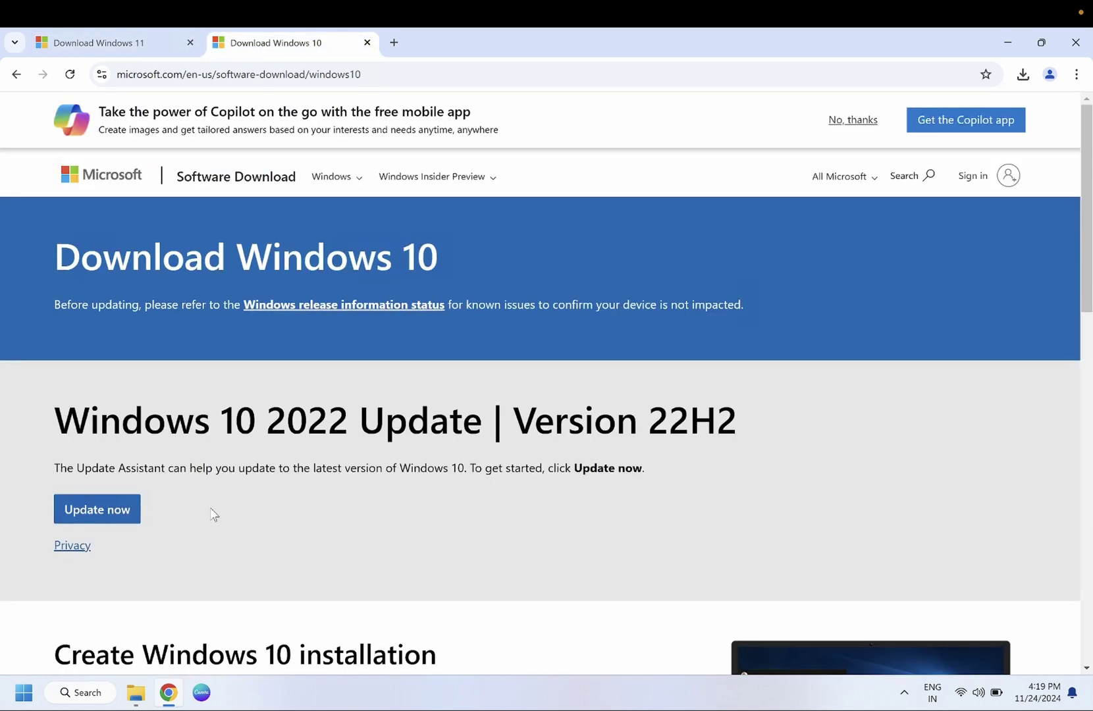
- Download the Windows 10 media creation tool, then start the 64-bit Windows 11 ISO download
scroll(210, 514, "down", 3)
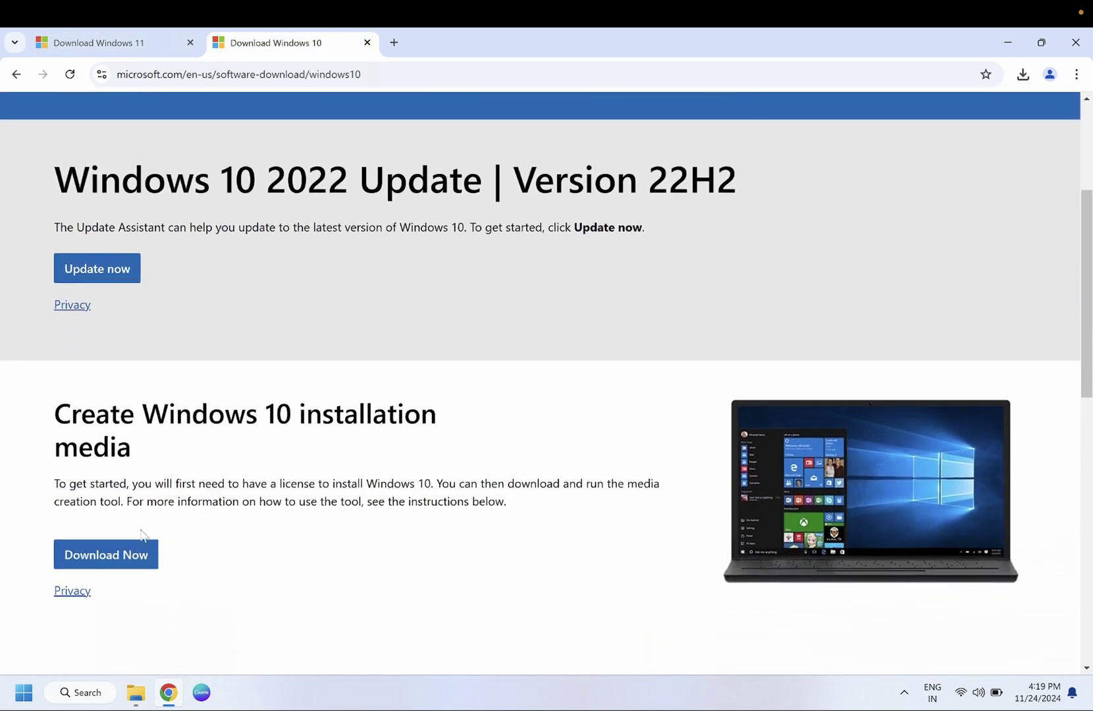
left_click(128, 562)
left_click(128, 42)
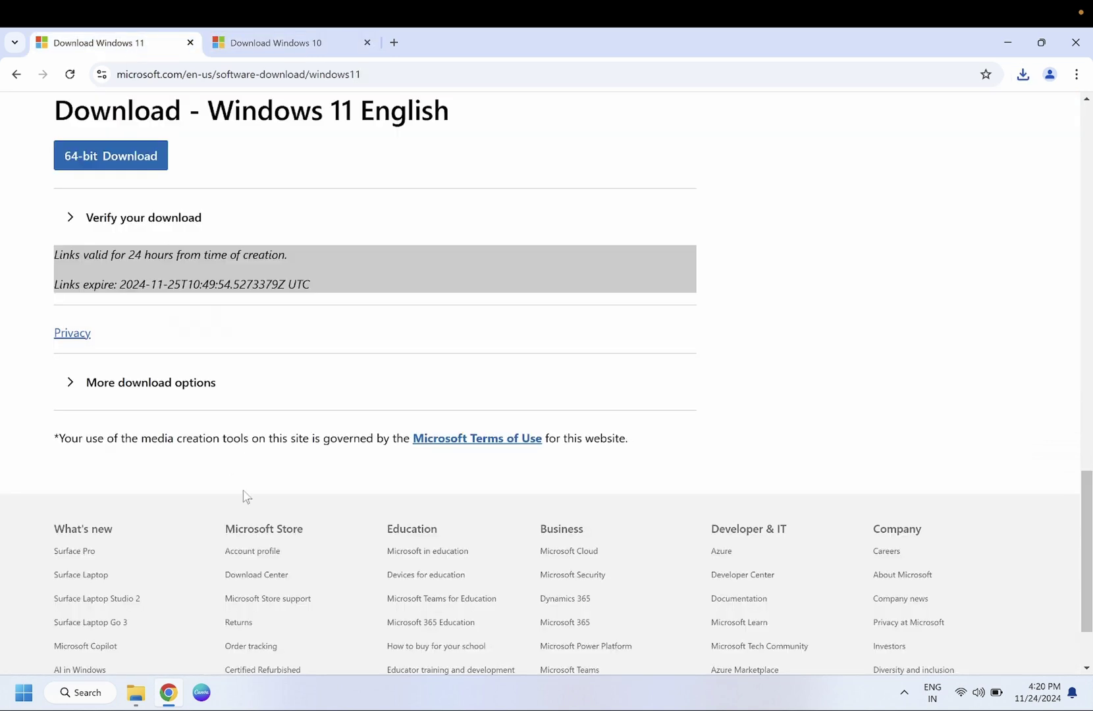
scroll(243, 496, "up", 1)
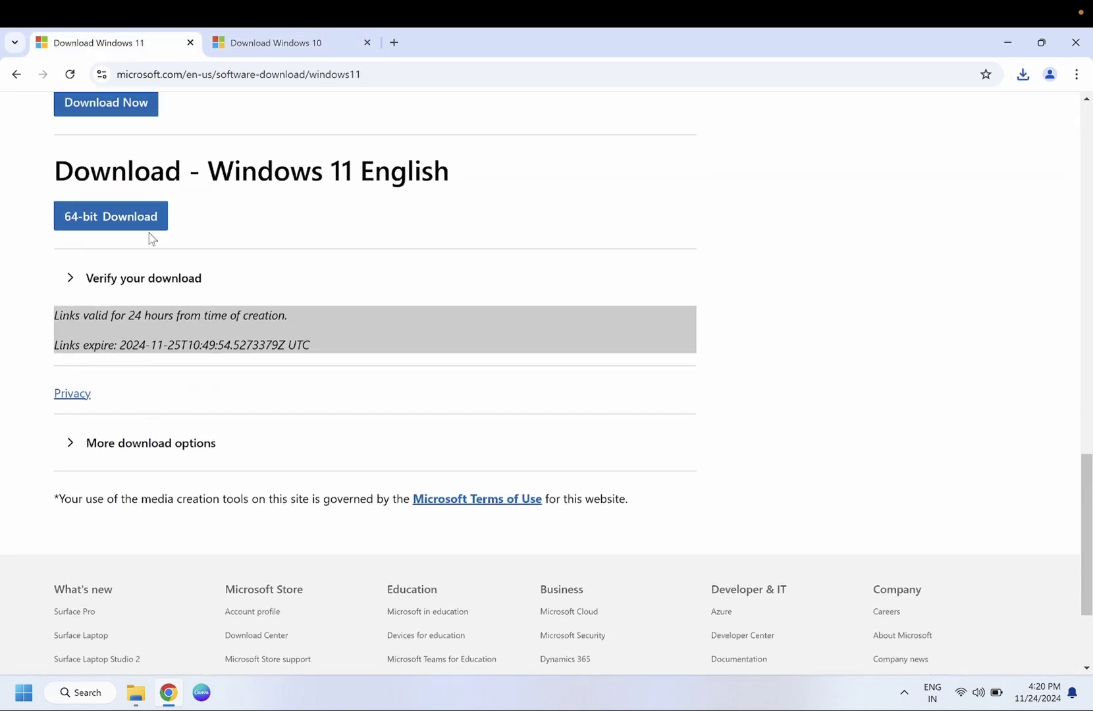
left_click(140, 223)
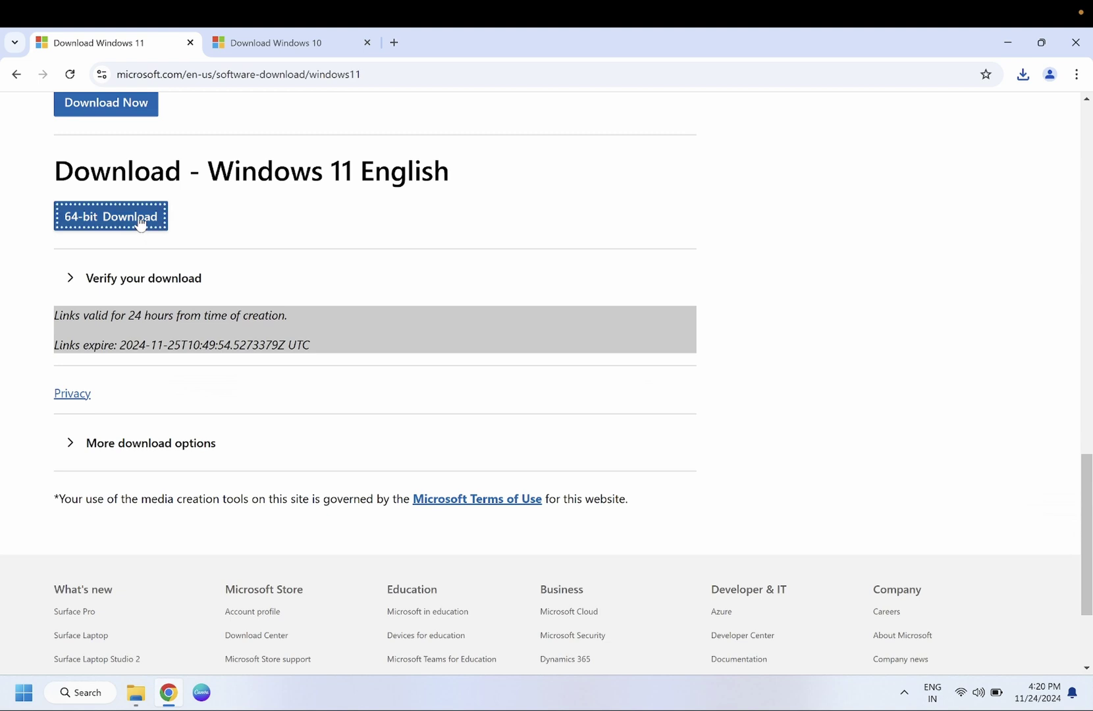
- From recent downloads, pause the Windows 11 ISO and run MediaCreationTool_22H2.exe
left_click(1023, 79)
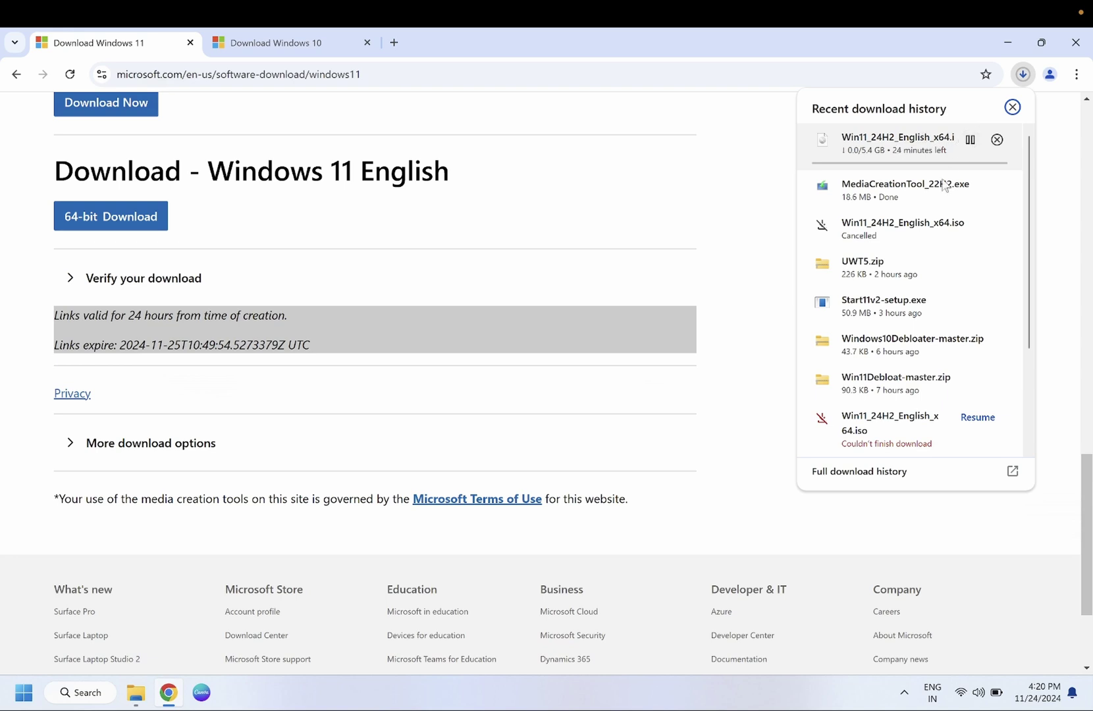
left_click(970, 139)
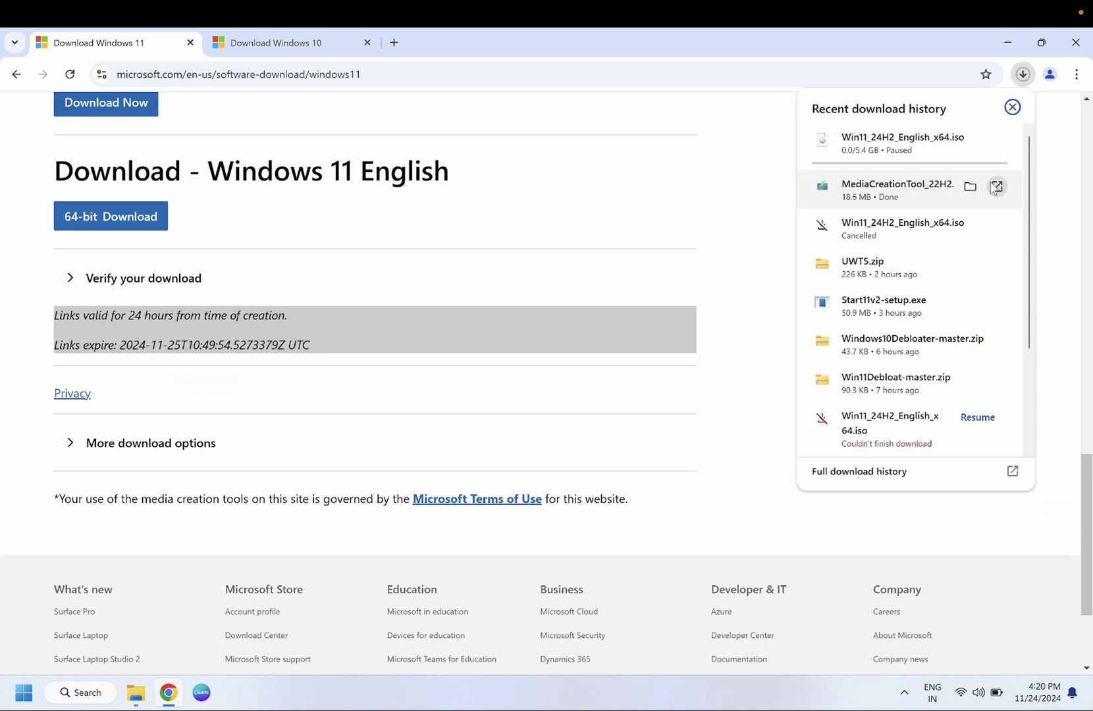
left_click(995, 187)
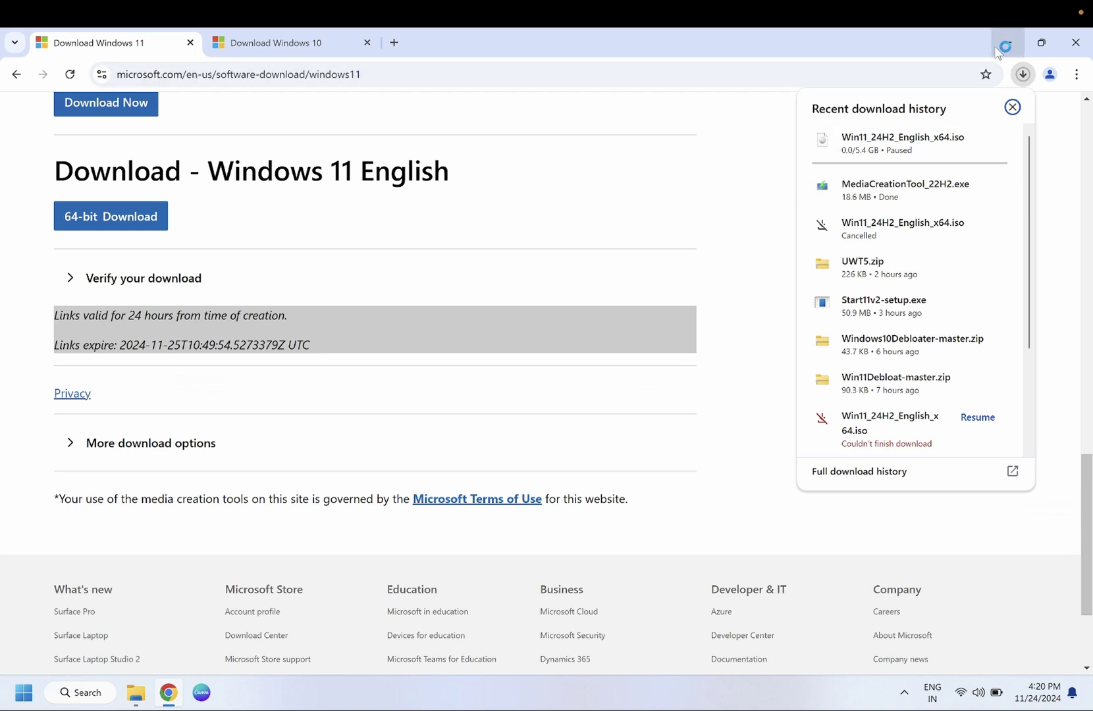
- Minimize Chrome and drag the Windows 10 Setup window into position on the desktop
left_click(995, 45)
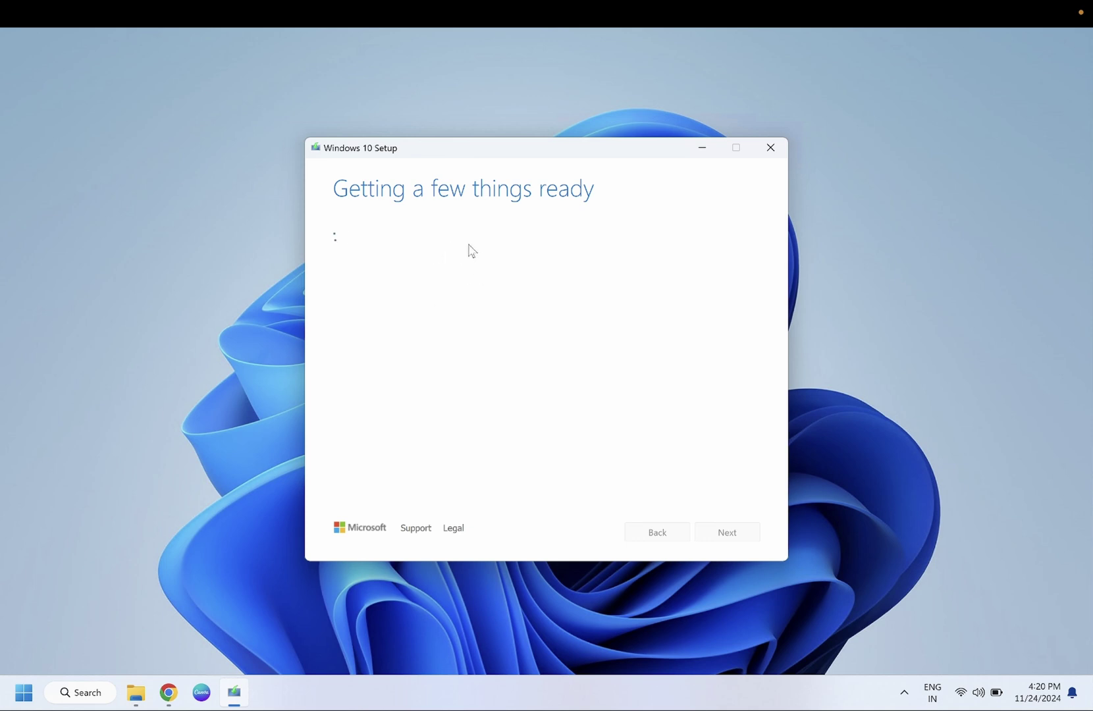
left_click_drag(511, 149, 482, 148)
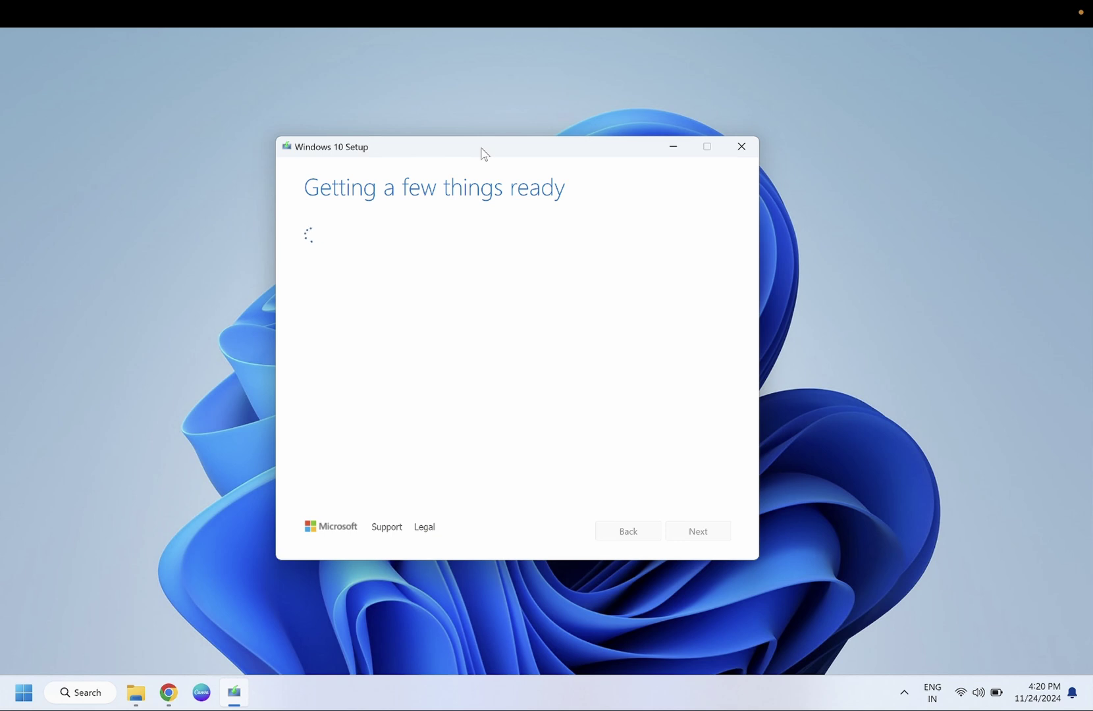
left_click_drag(481, 148, 488, 147)
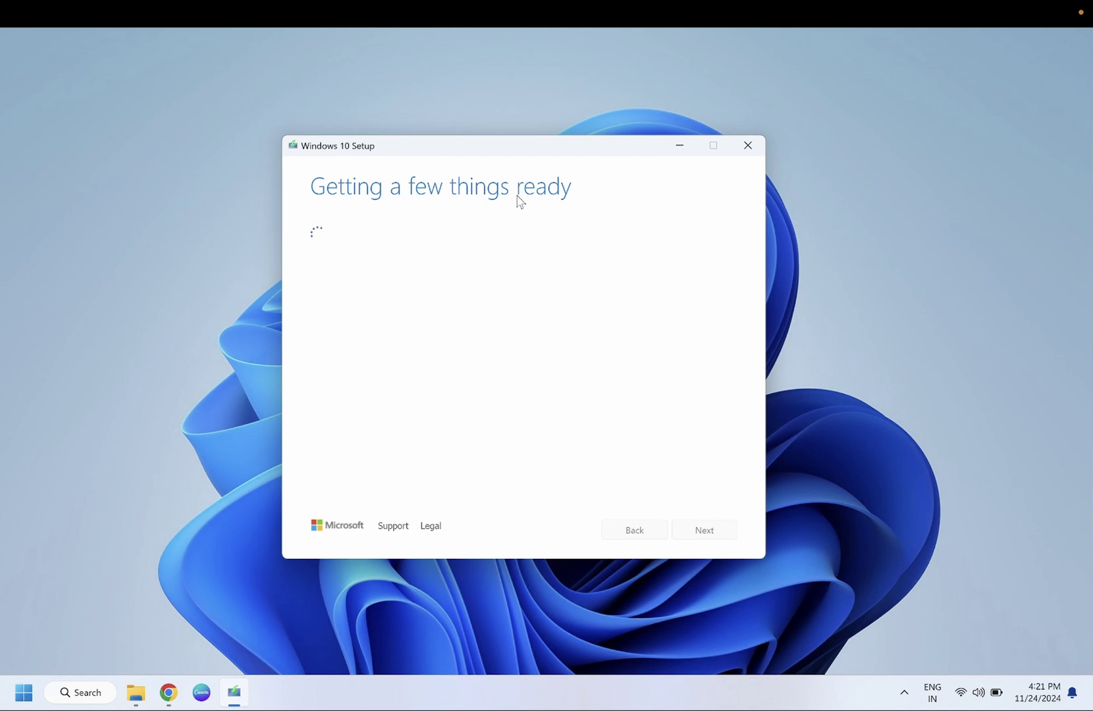
left_click_drag(551, 156, 534, 159)
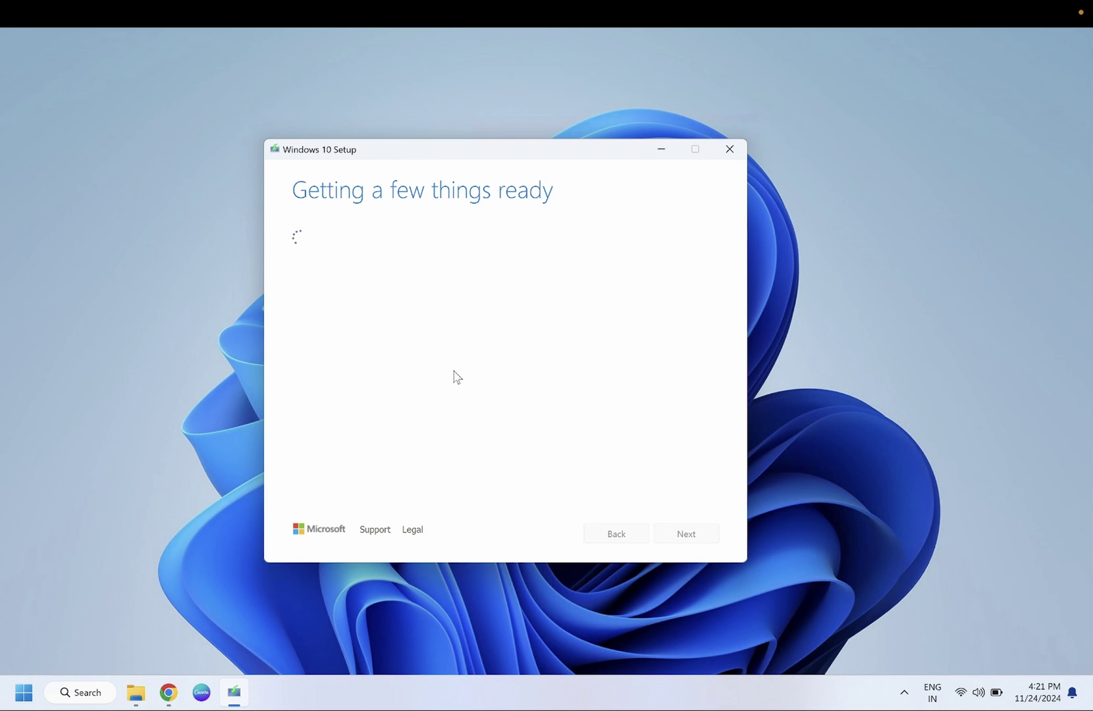
- Accept the licence, choose Create installation media with recommended settings, and pick ISO file
left_click(685, 542)
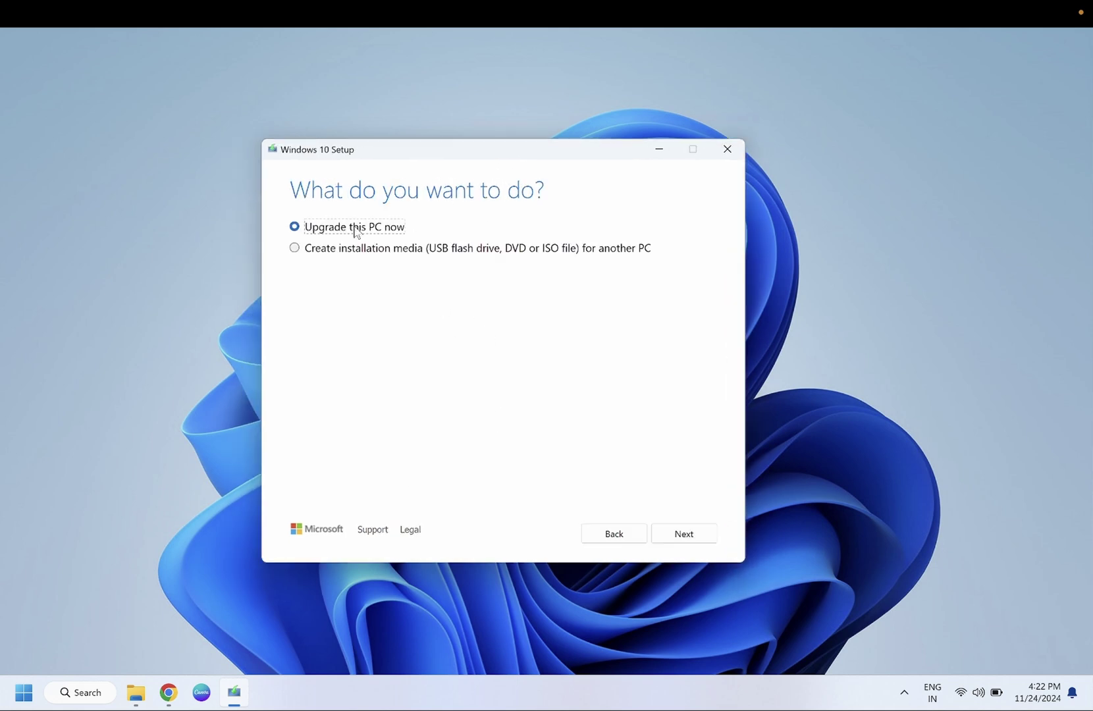
left_click(298, 249)
left_click(688, 534)
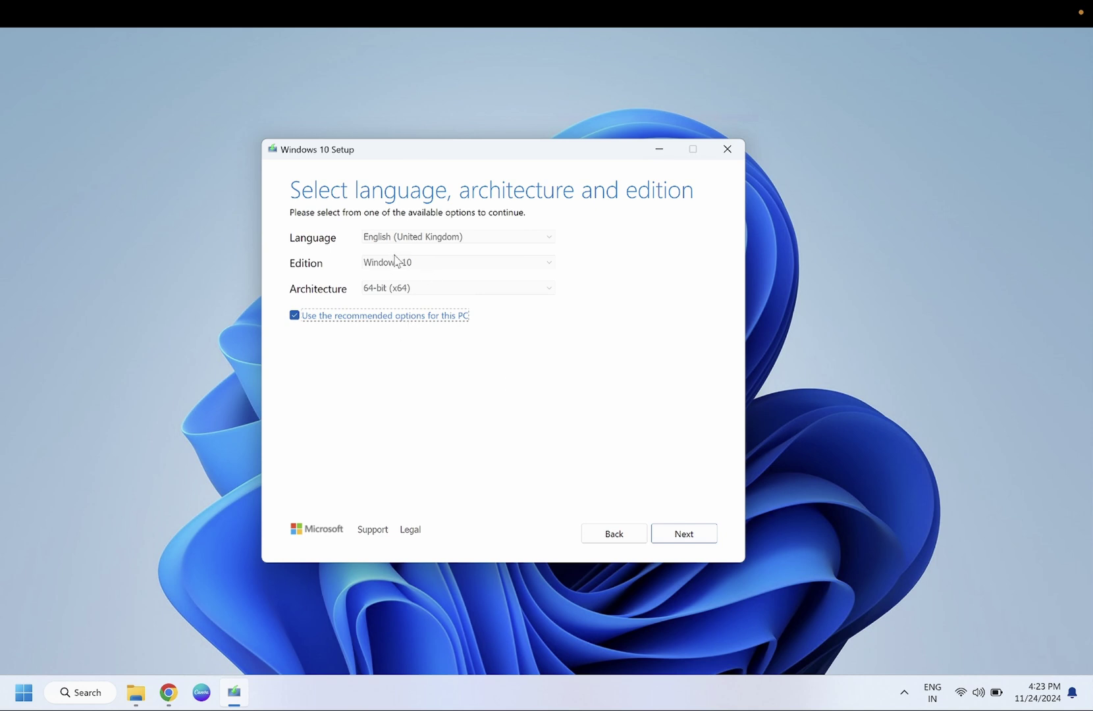
left_click(684, 536)
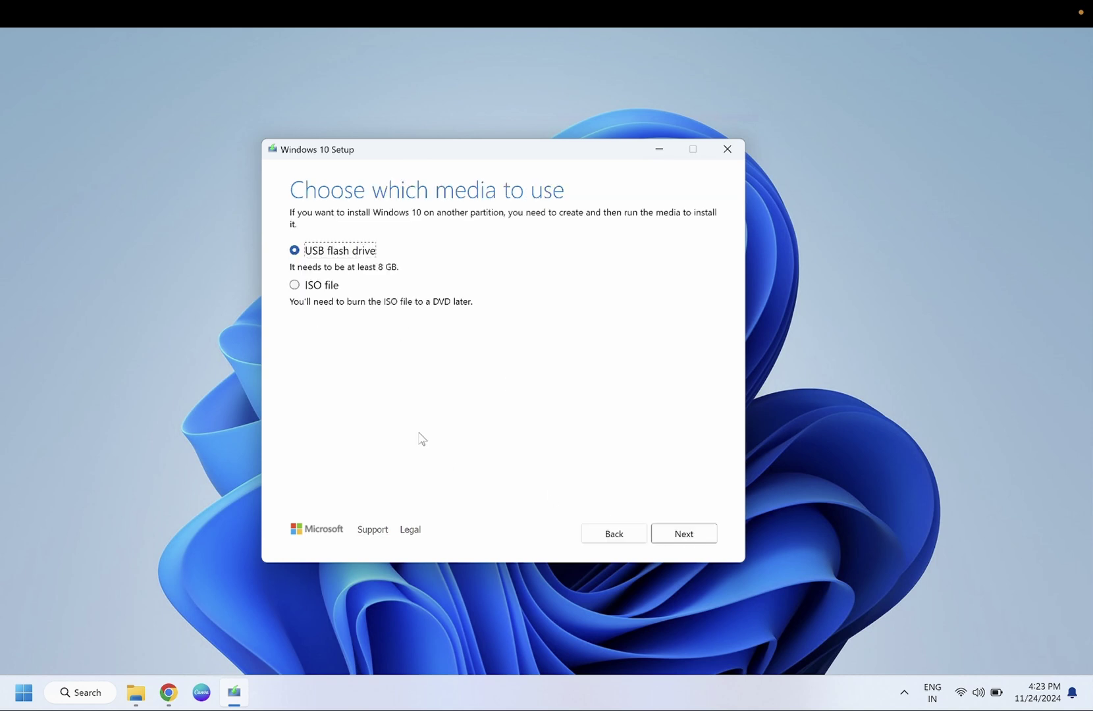
left_click(297, 287)
left_click(675, 532)
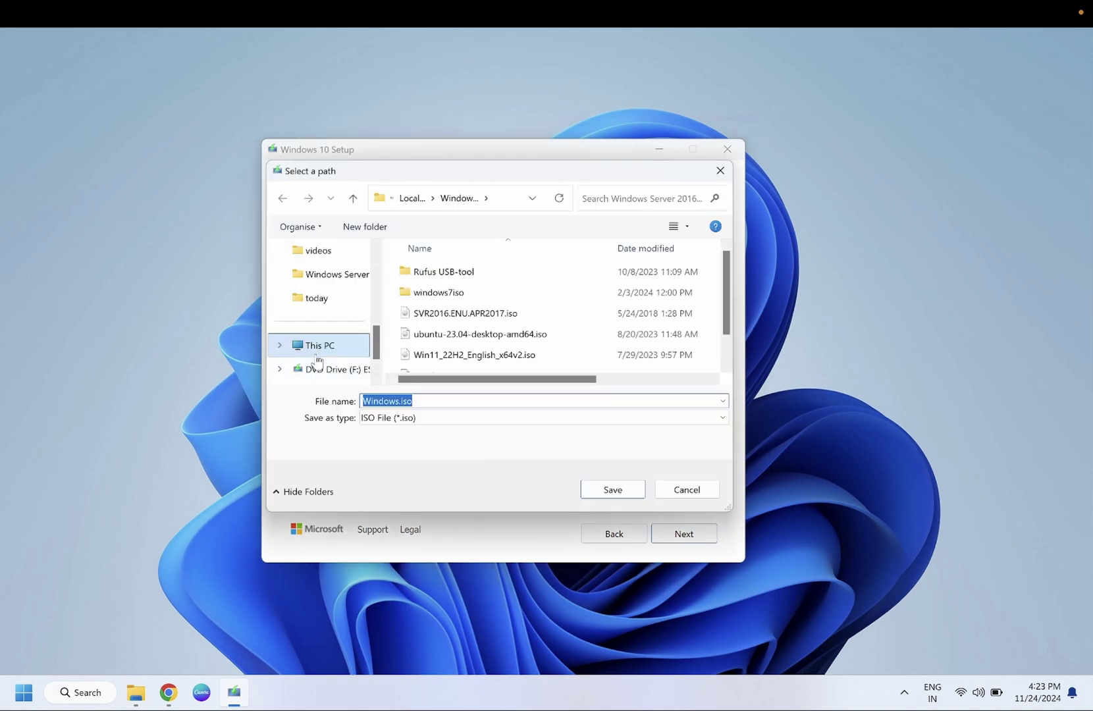
- Save Windows.iso to Downloads, quit setup at the prompt, and open File Explorer
scroll(340, 294, "down", 1)
scroll(323, 329, "up", 5)
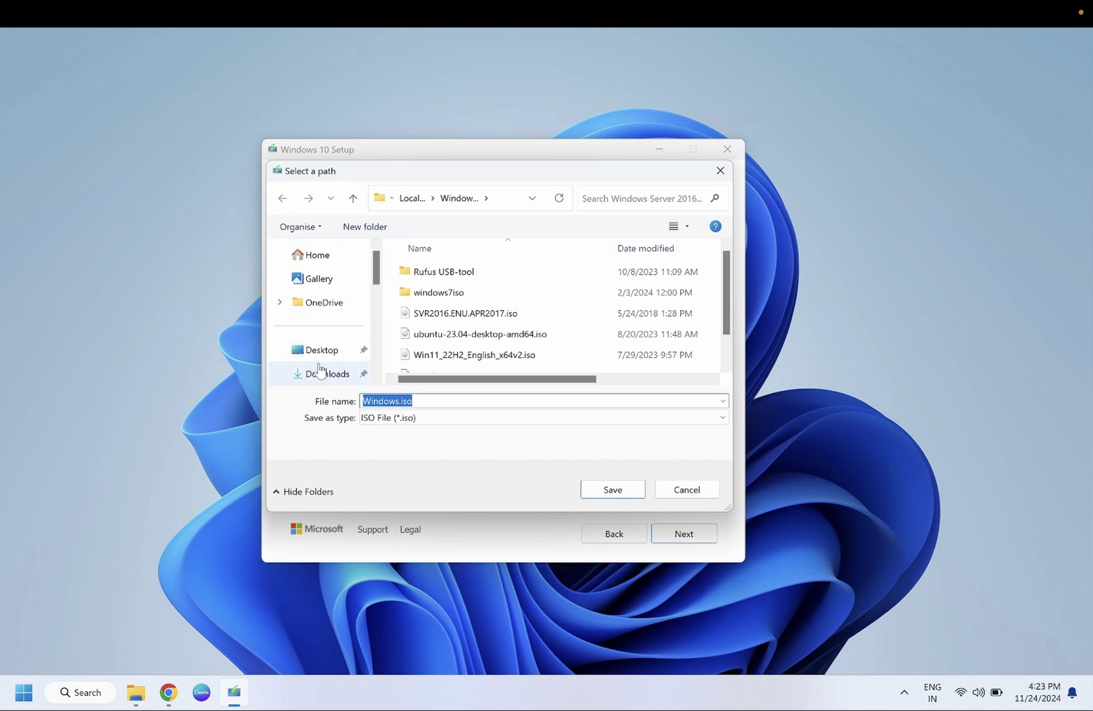
left_click(336, 373)
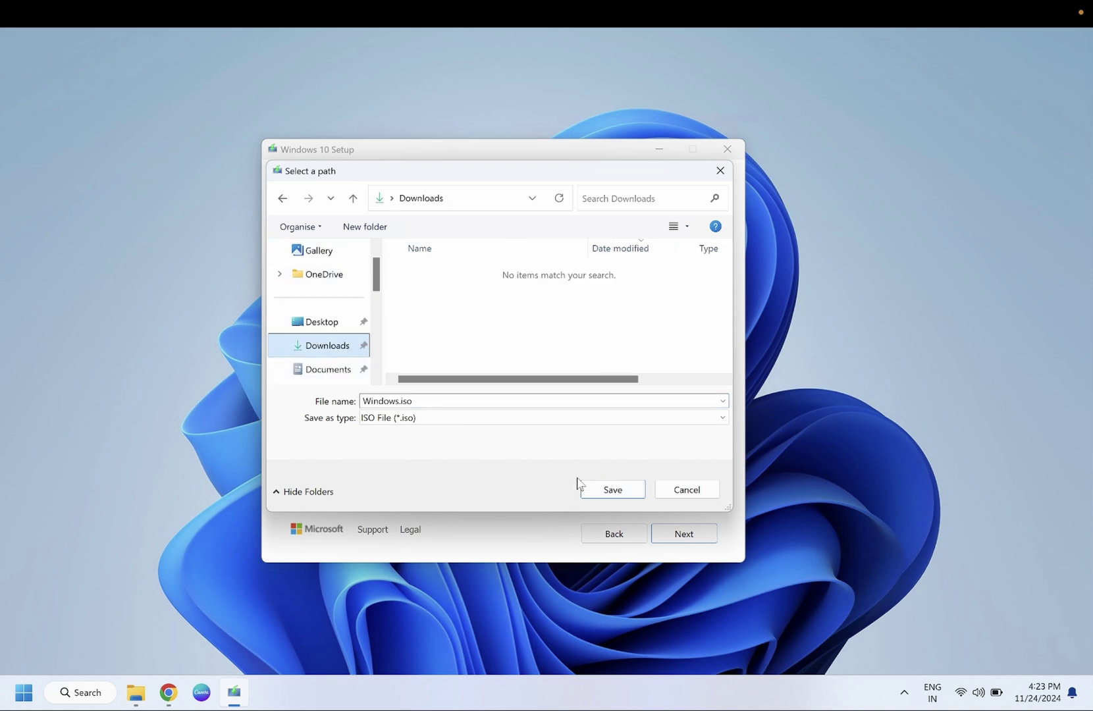
left_click(613, 494)
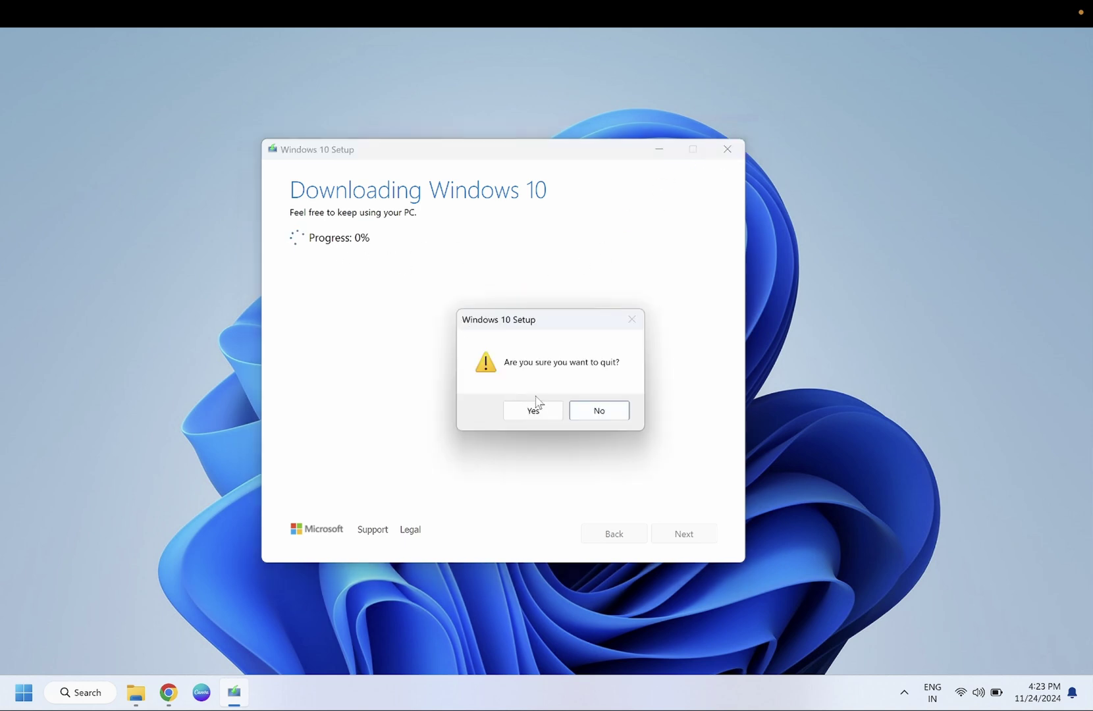
left_click(534, 409)
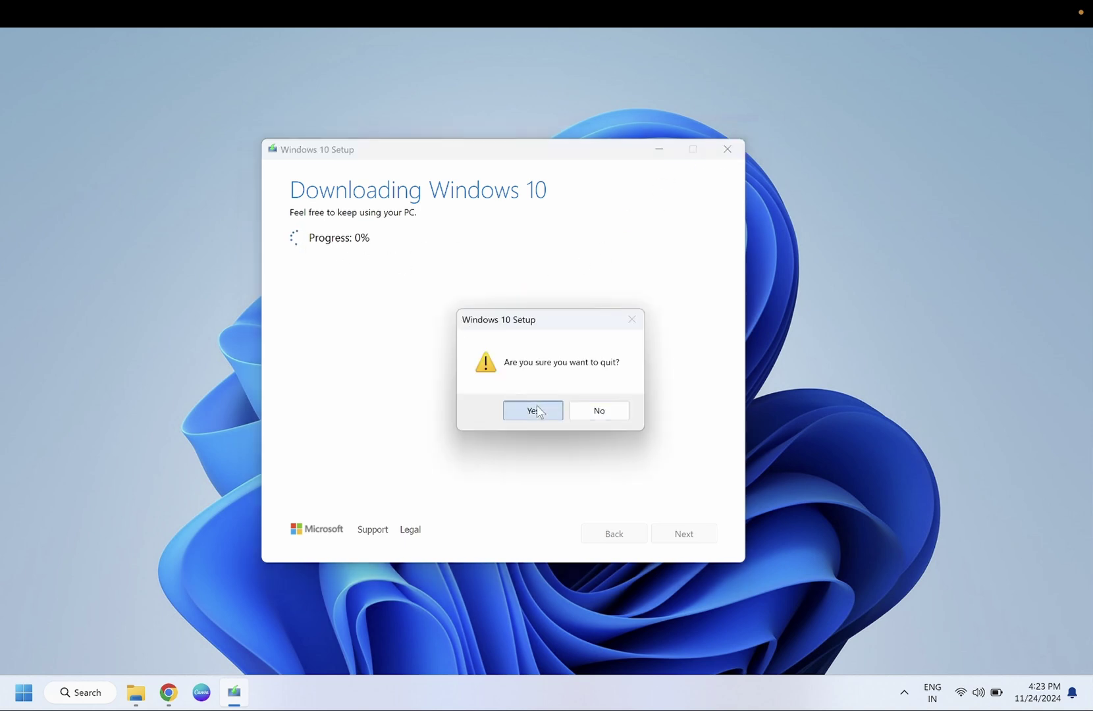
left_click(135, 692)
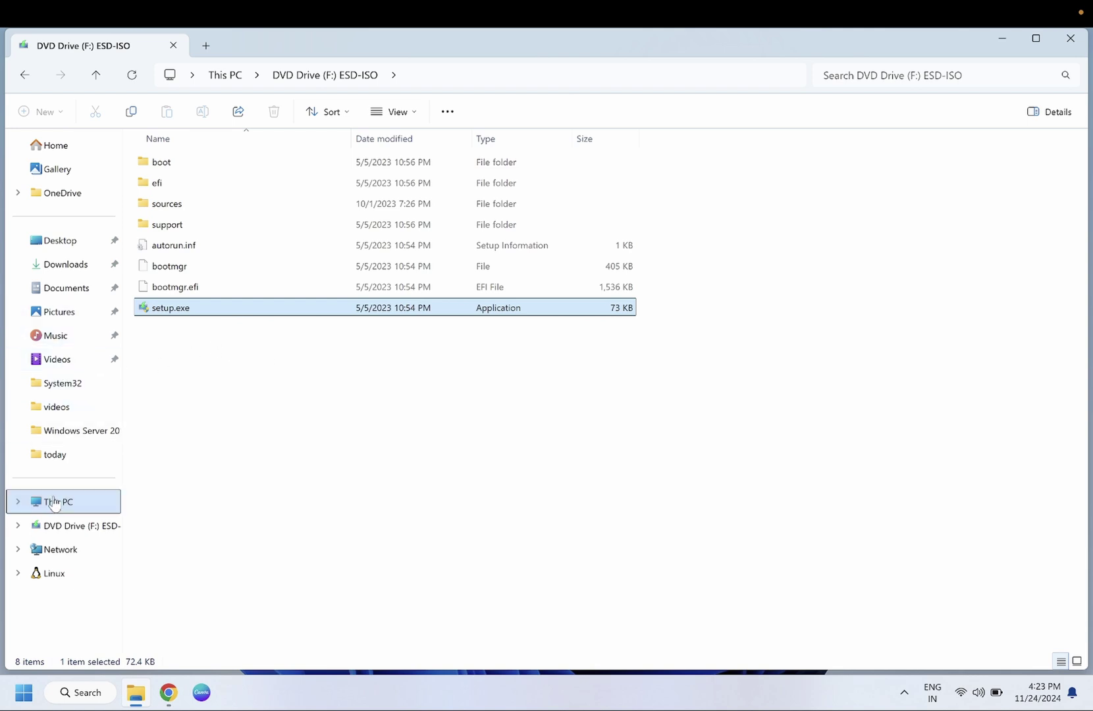
- Mount 'Windows 10 new iso.iso' from C:'s Windows Server 2016 folder and run its setup.exe
left_click(54, 501)
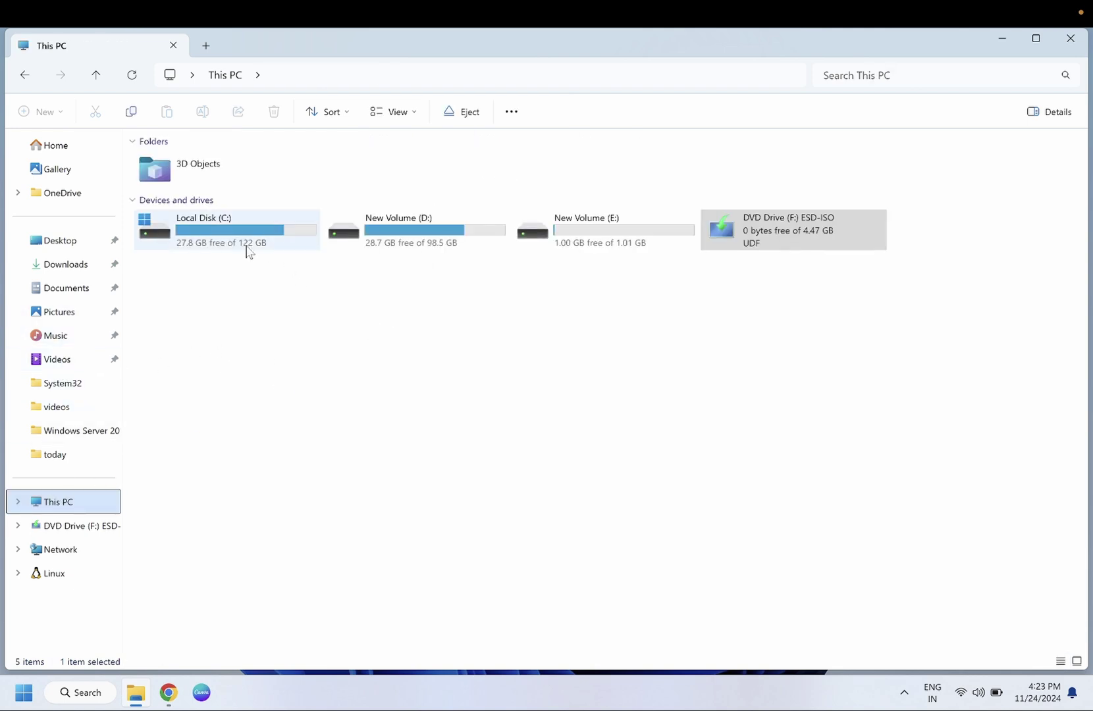
double_click(246, 246)
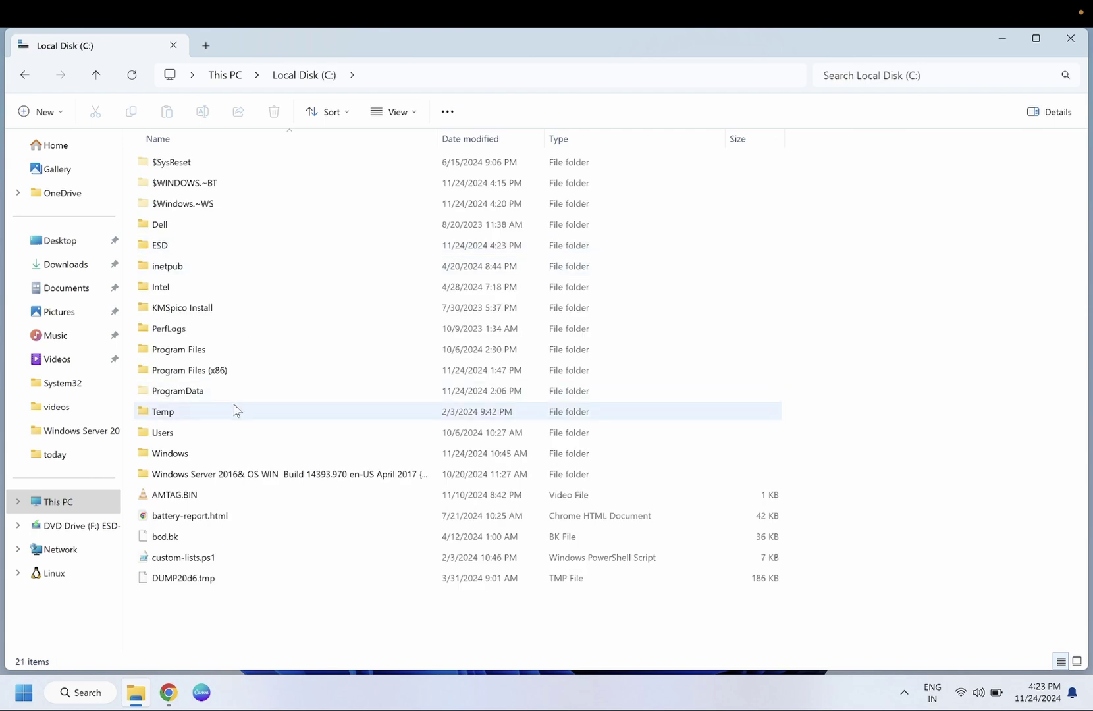
left_click(229, 474)
double_click(229, 474)
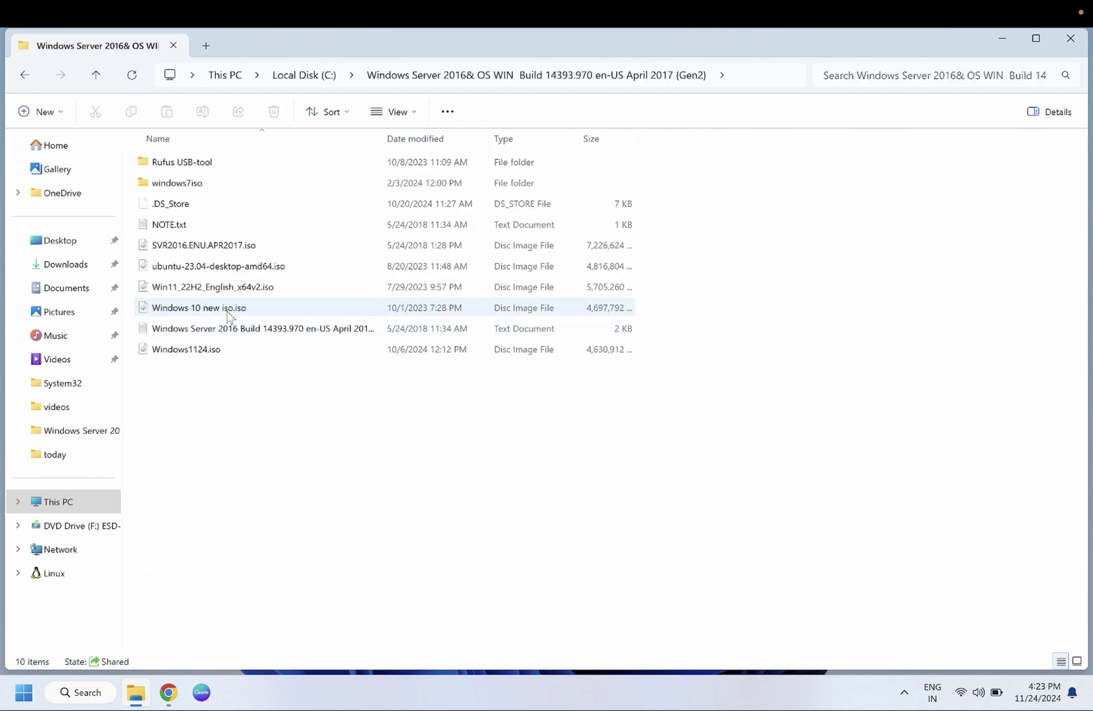
left_click(228, 312)
right_click(226, 314)
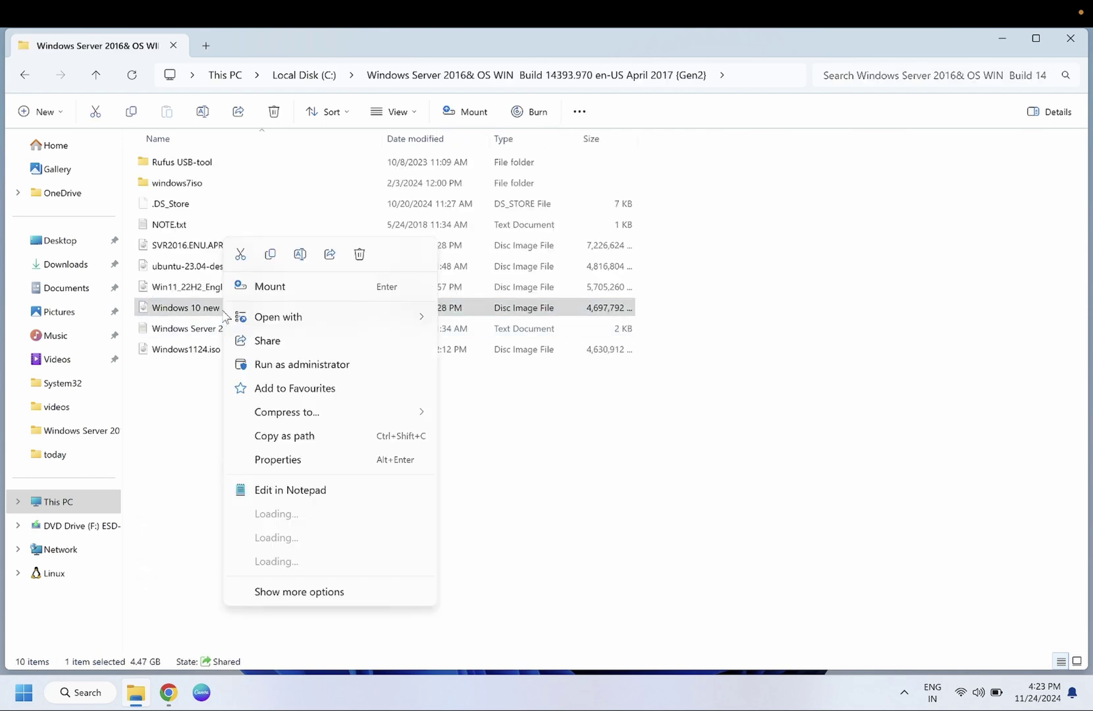
left_click(301, 293)
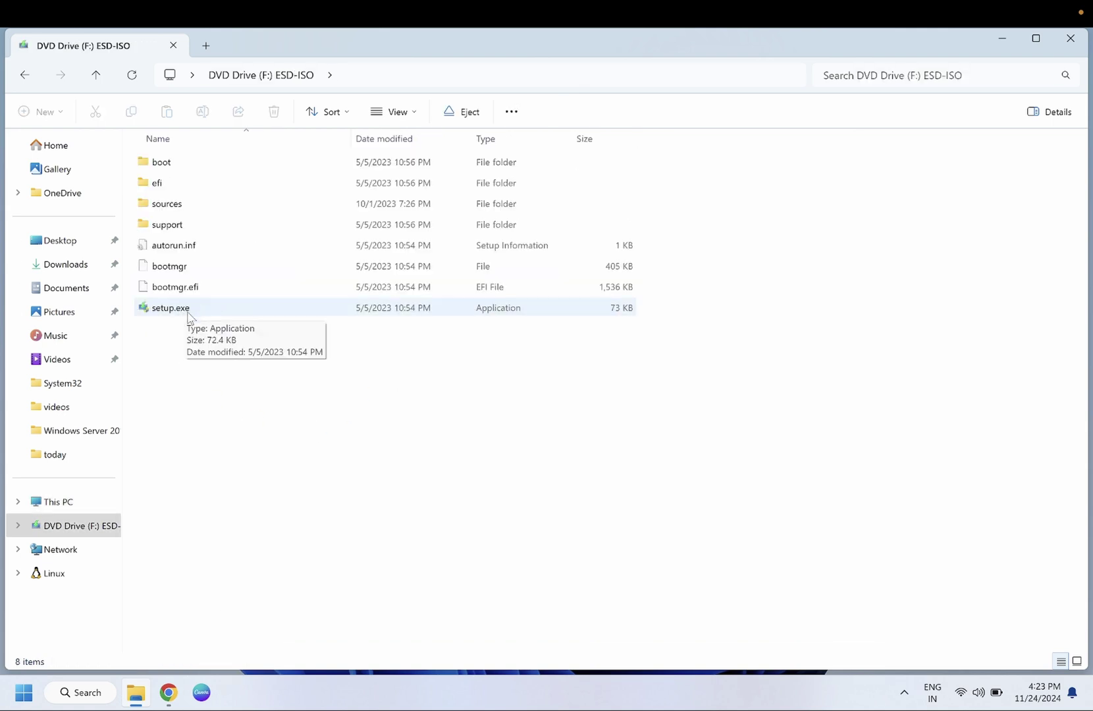
left_click(204, 308)
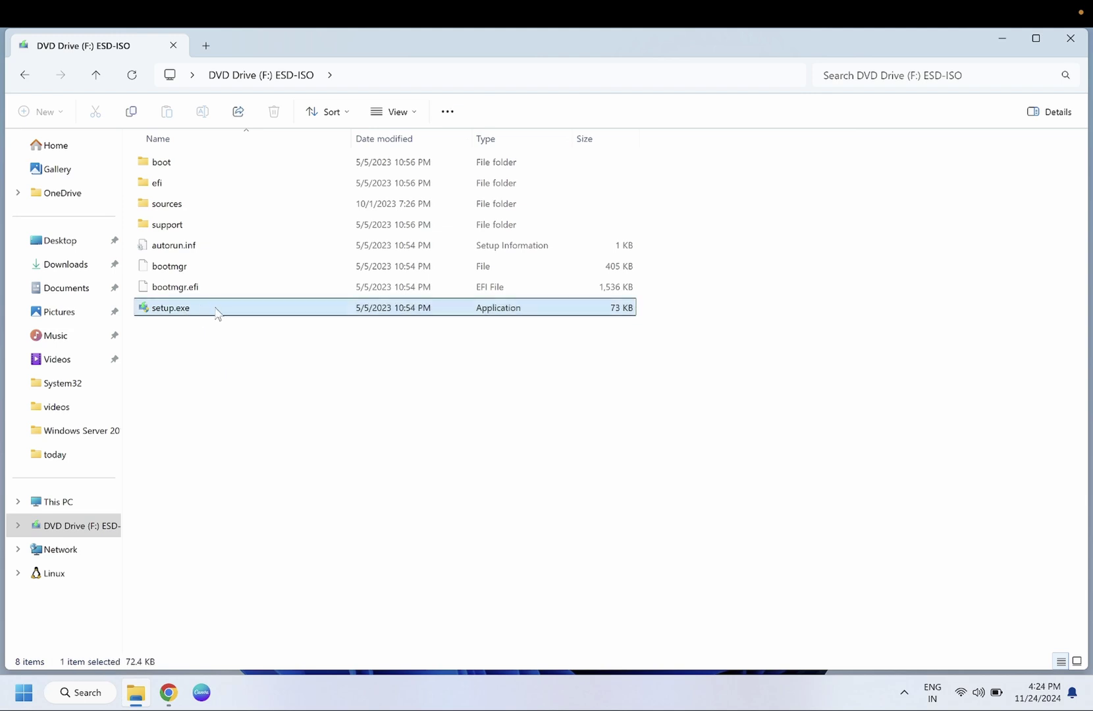
double_click(217, 309)
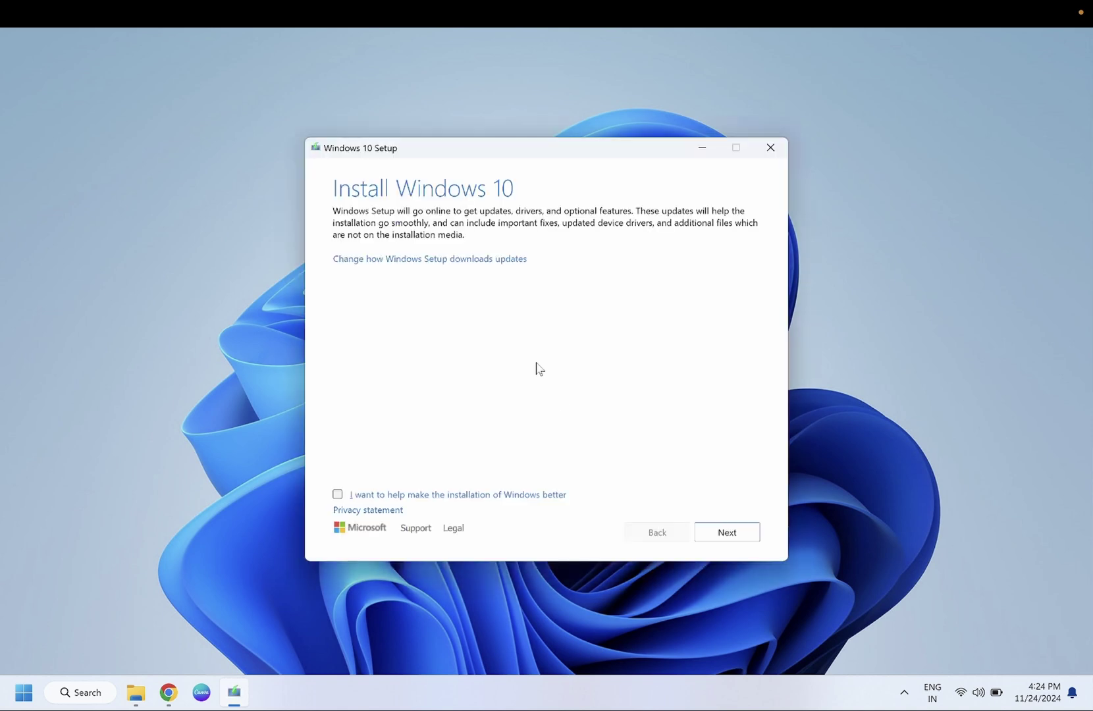
- Advance past the Install Windows 10 page through the updates check
left_click(734, 534)
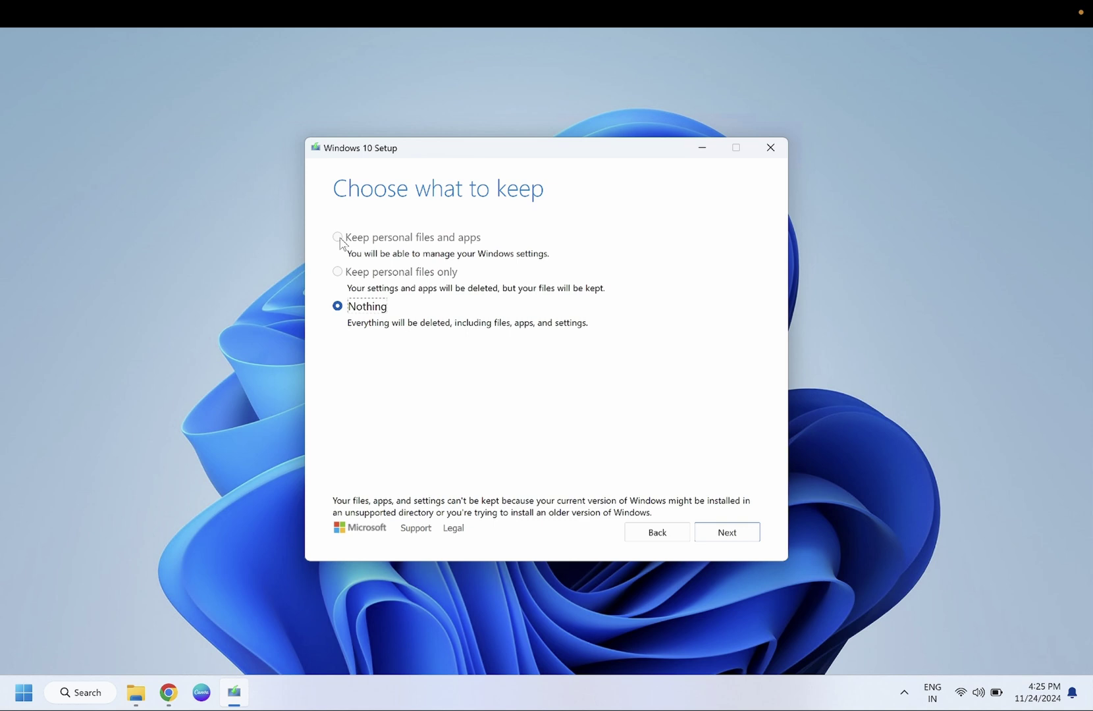
- Continue with Nothing selected, so no files, apps or settings are kept
left_click(734, 531)
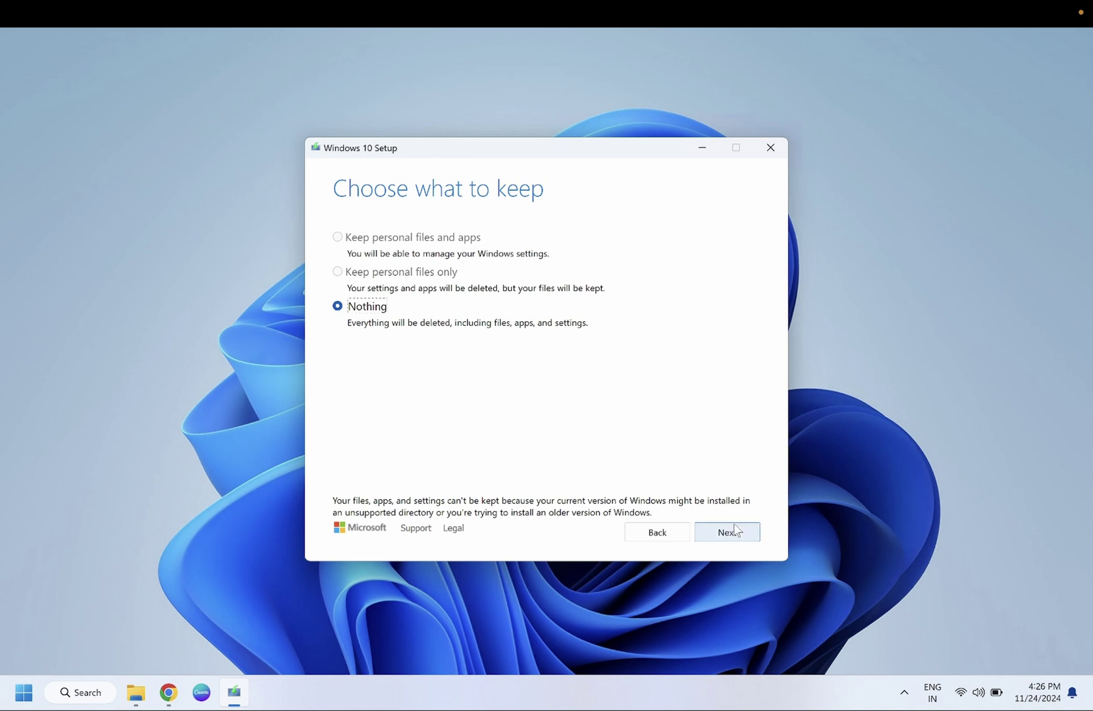